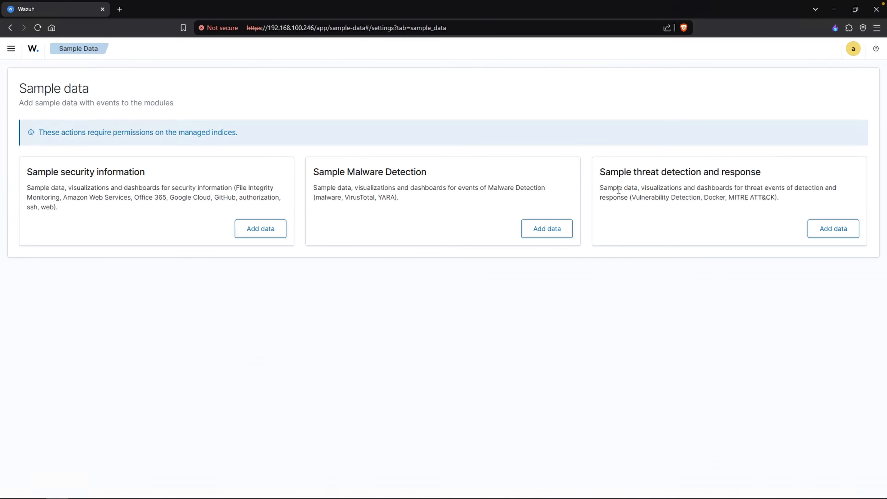
Step: Add the sample data sets for security information, malware detection, and threat detection and response
click(267, 229)
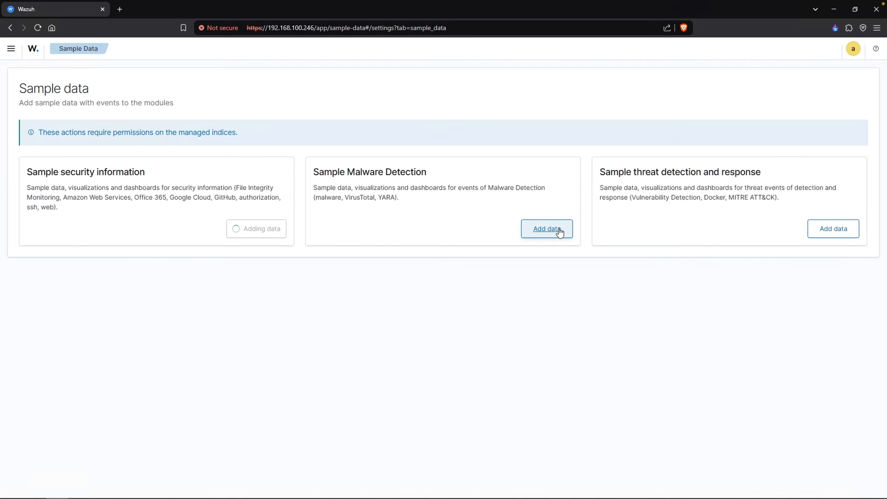
click(558, 228)
click(836, 235)
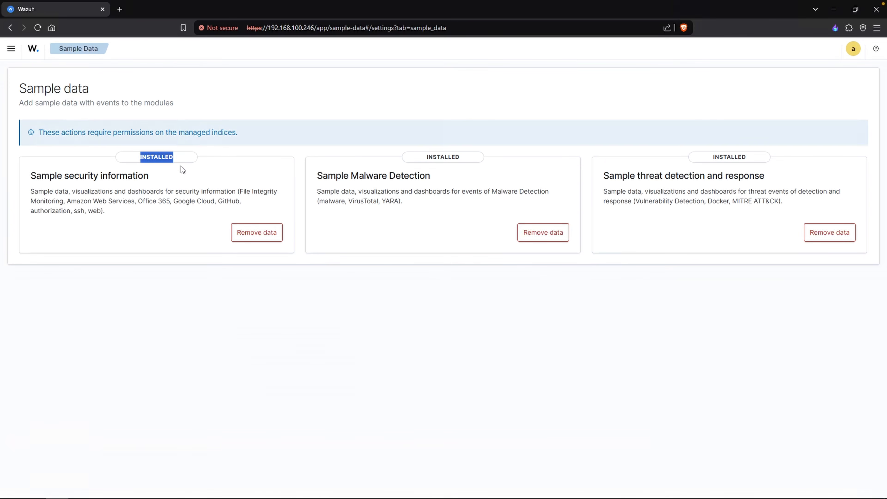
Step: Go to the dashboards list and create a new dashboard
click(11, 53)
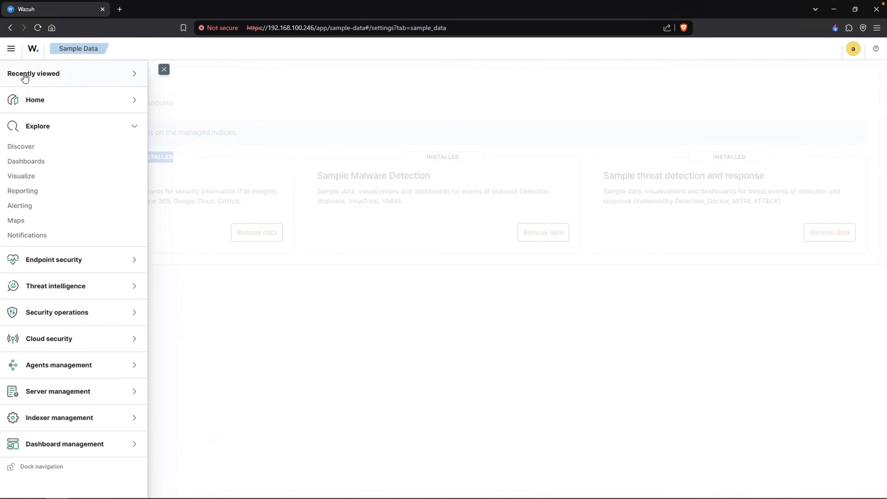
click(41, 161)
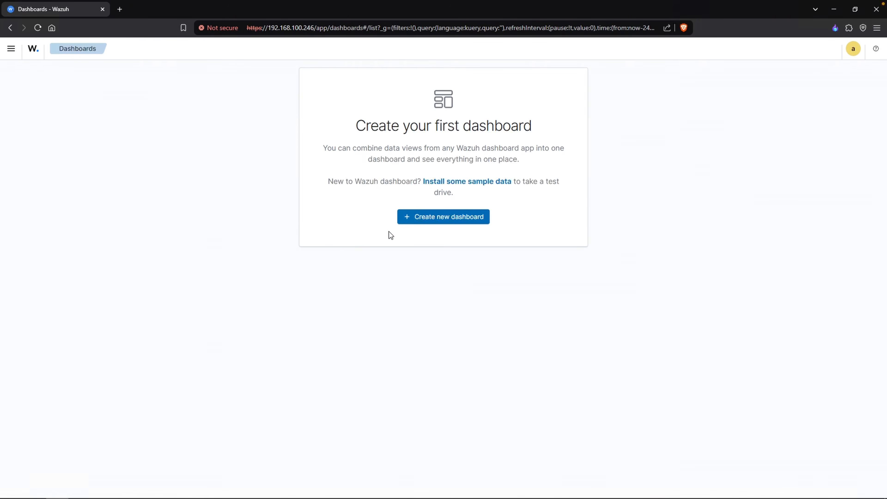
click(418, 218)
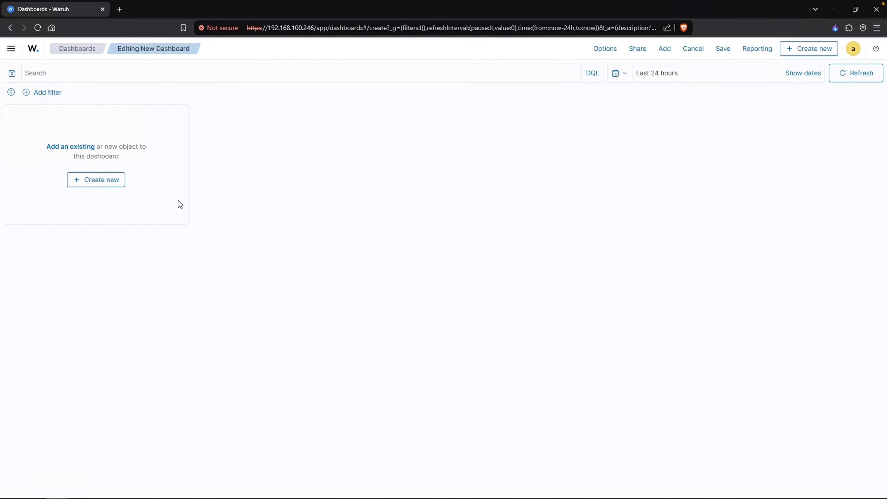
Step: Create a new pie visualization for the dashboard using wazuh-alerts-* as its source
click(111, 186)
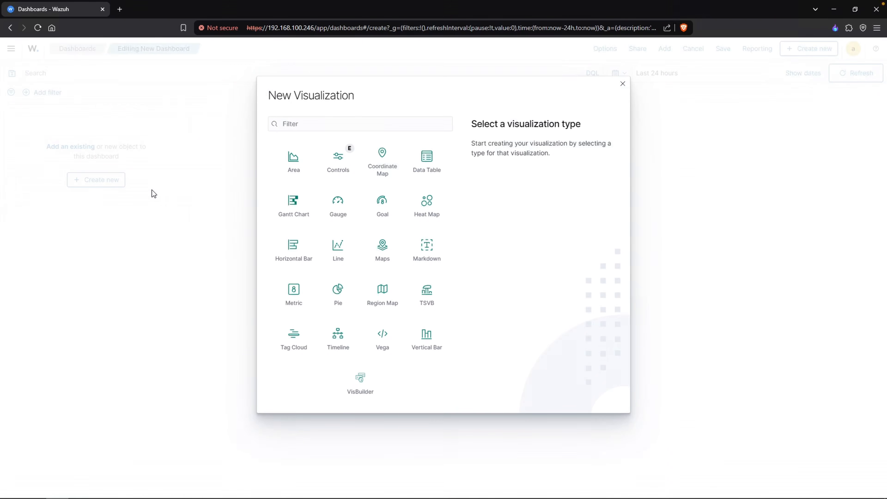
click(337, 292)
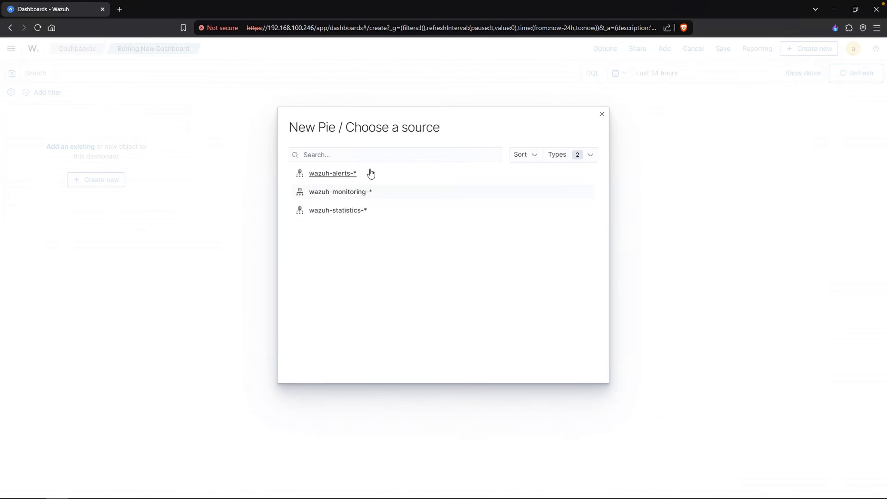
click(365, 175)
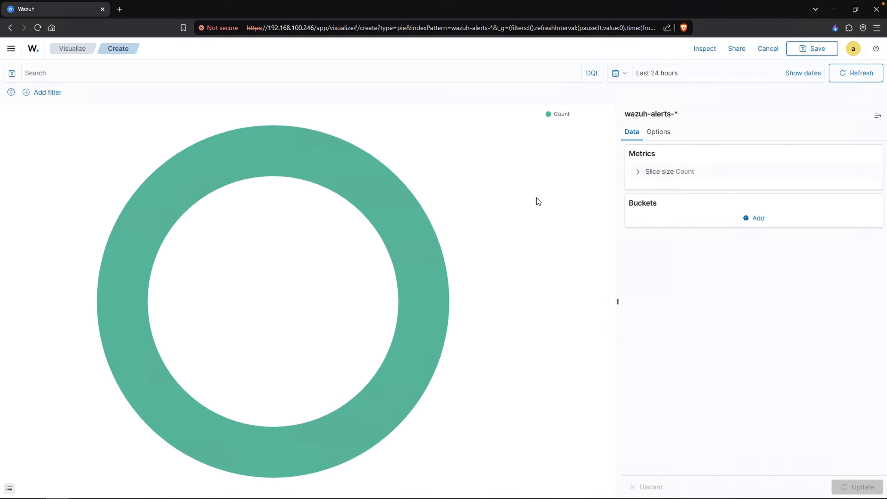
Step: Expand the pie's slice size metric and choose Count as its aggregation
click(359, 66)
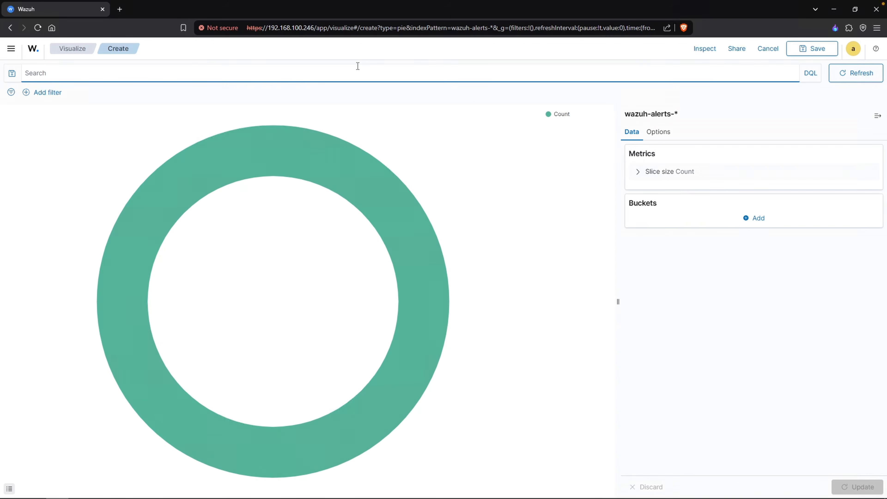
drag(635, 154, 662, 159)
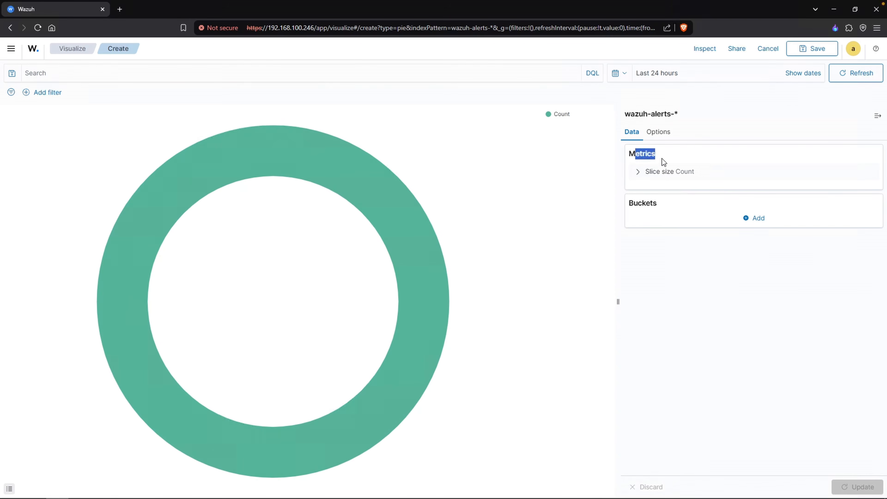
click(661, 173)
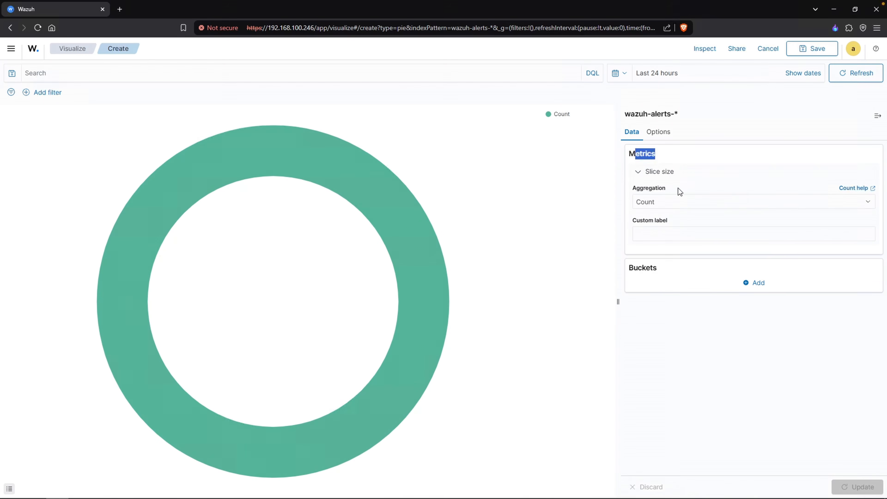
click(659, 201)
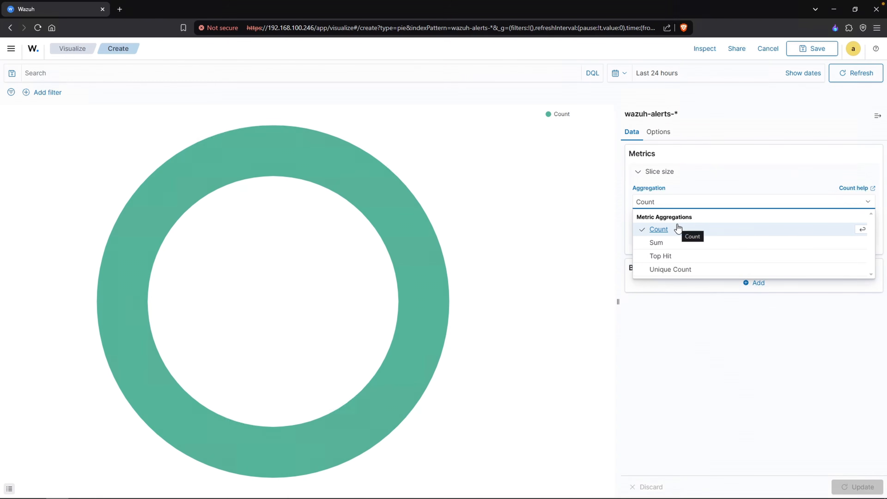
click(639, 229)
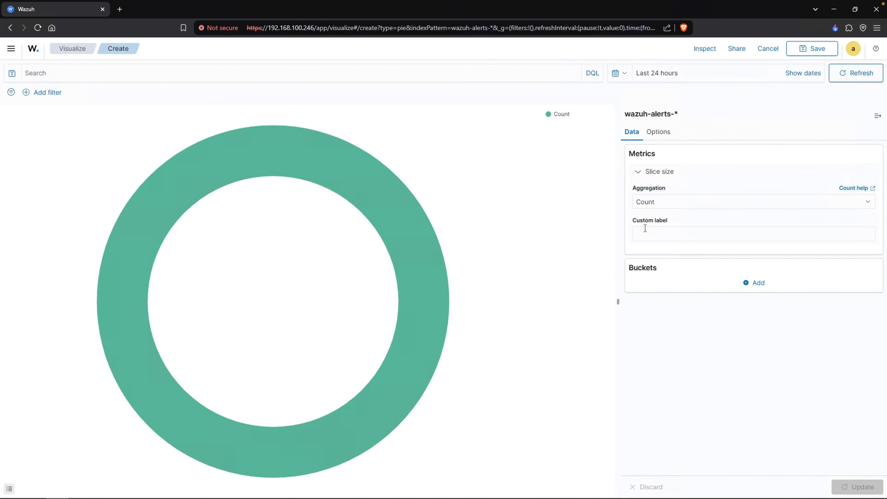
Step: Label the slice size metric "Numbers" and update the chart
click(658, 224)
text(Numbers)
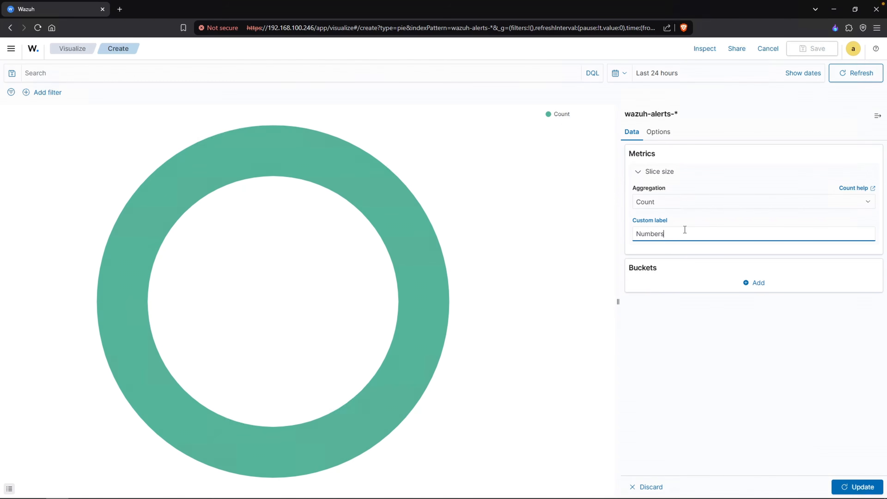
click(860, 487)
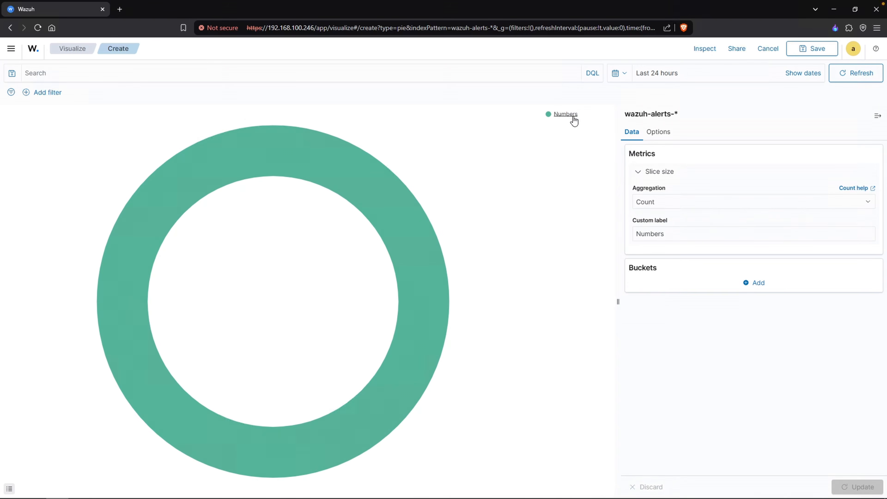
Step: Replace the slice size metric's custom label with "Count" and update the chart
double_click(686, 233)
text(Alerts)
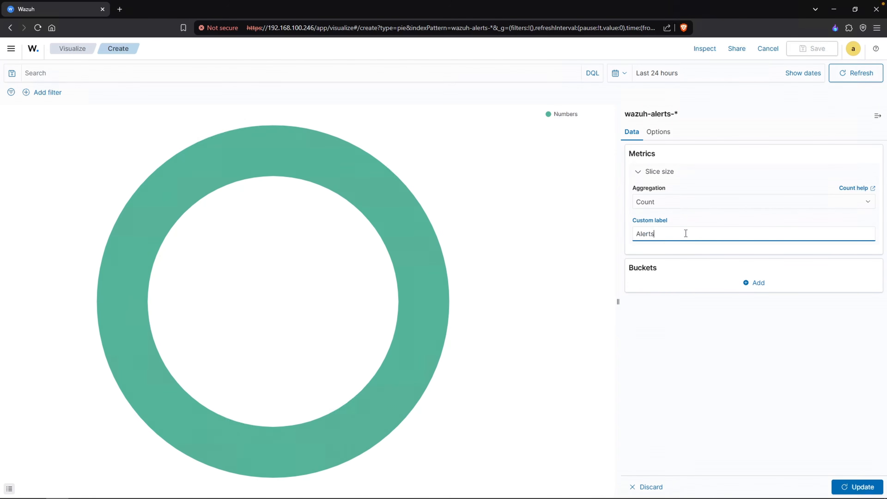
double_click(686, 234)
text(Count)
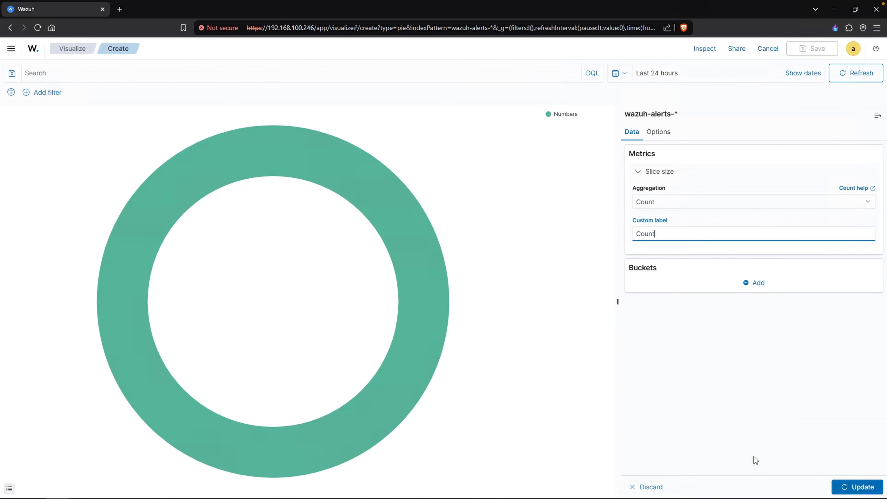
click(848, 486)
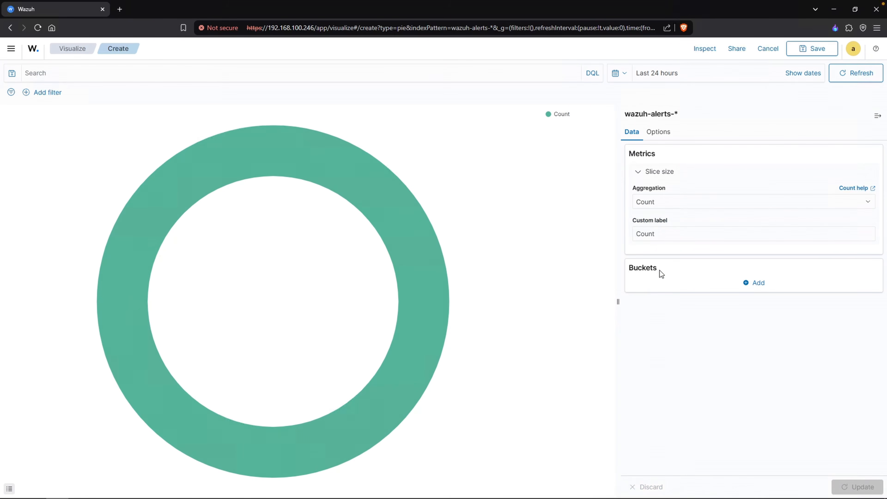
Step: Add a Split slices bucket to the pie and set its aggregation to Terms
drag(660, 270, 631, 268)
click(669, 306)
click(758, 283)
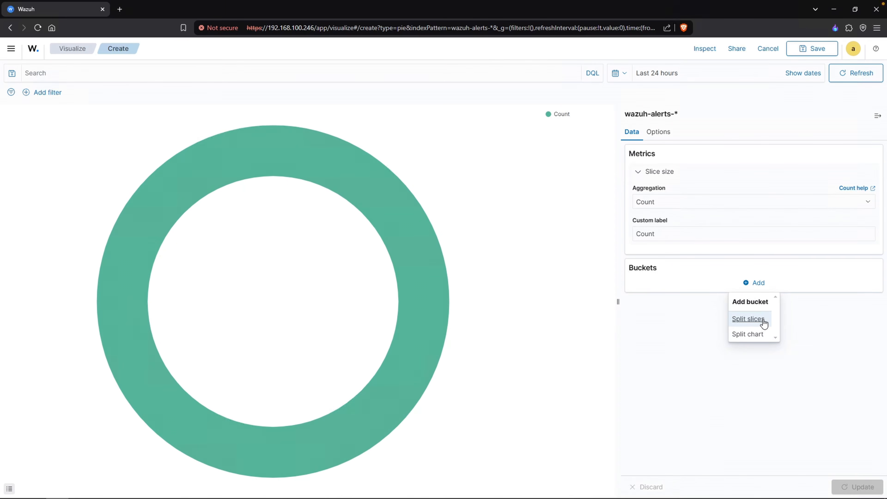
click(749, 319)
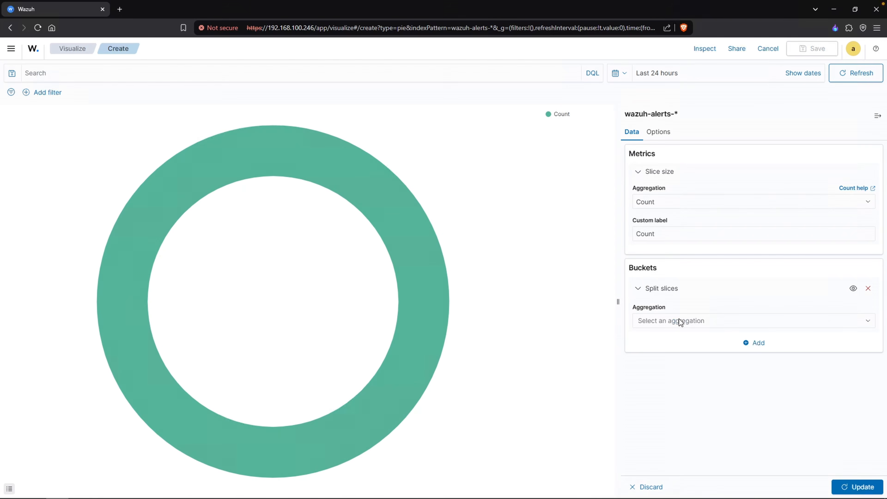
click(672, 320)
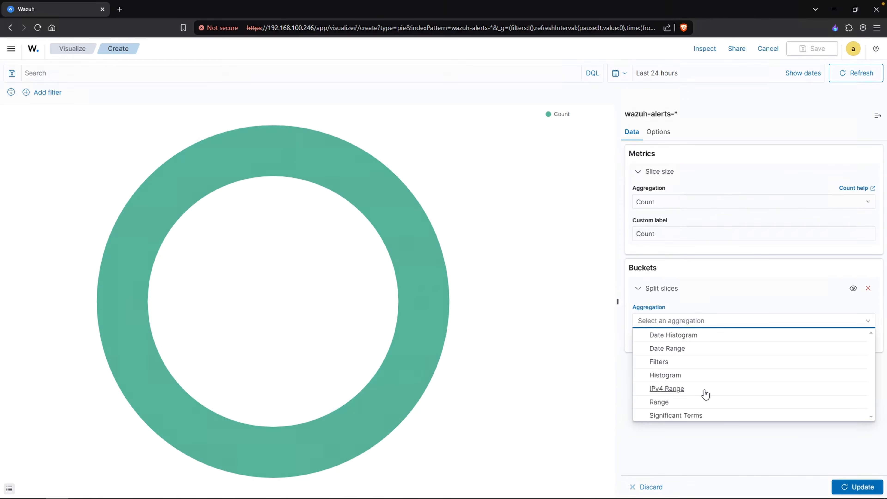
scroll(704, 394, down, 1)
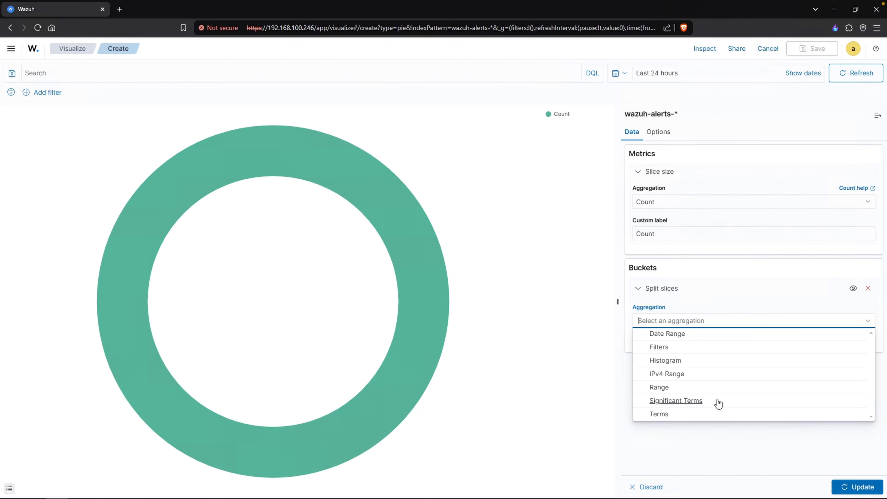
click(713, 413)
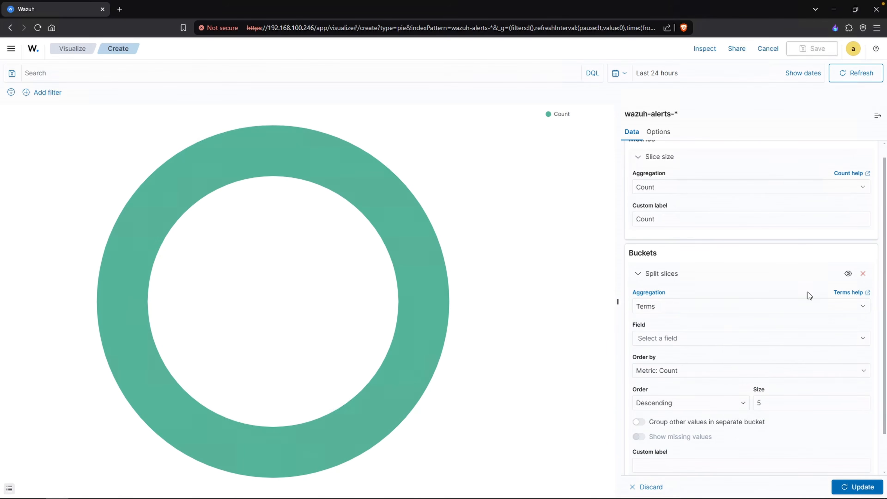
click(864, 310)
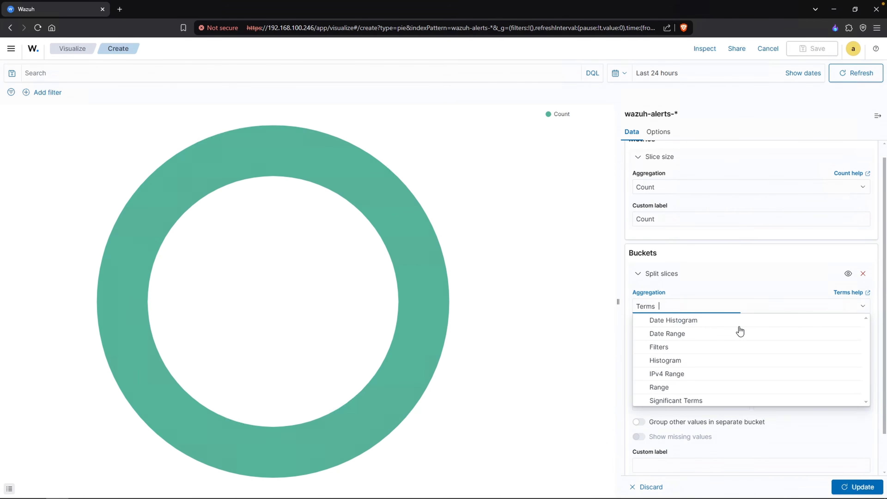
click(836, 296)
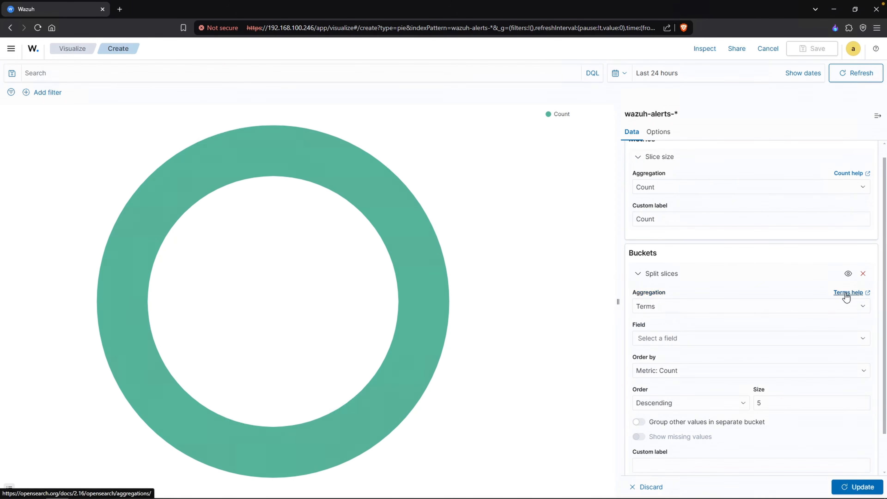
scroll(647, 317, down, 1)
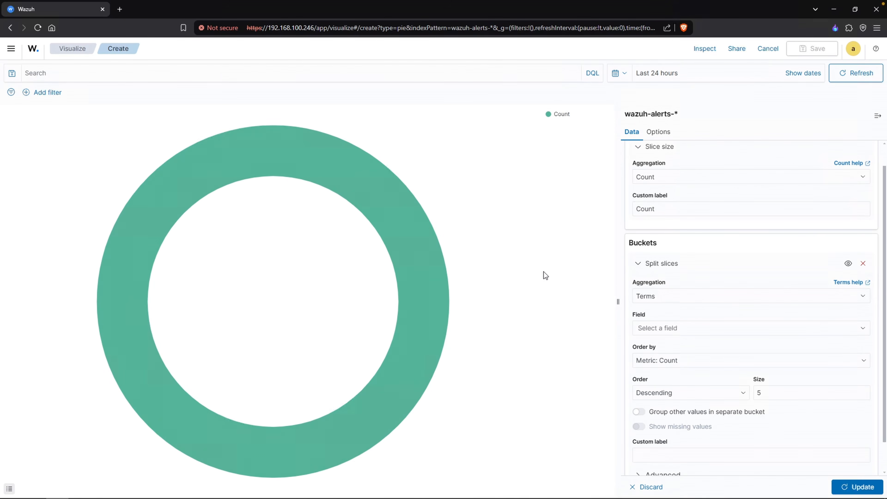
Step: Open Discover in a separate browser tab with the wazuh-alerts-* index pattern selected
click(11, 49)
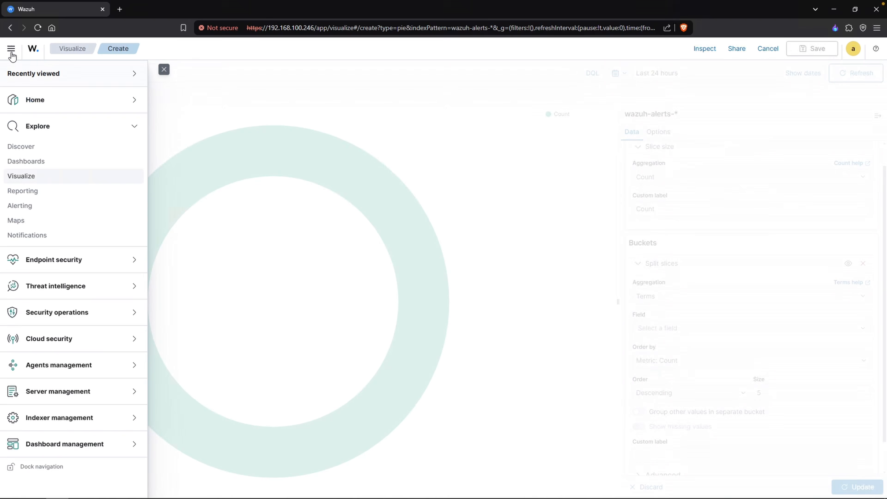
middle_click(28, 147)
key(ctrl+Tab)
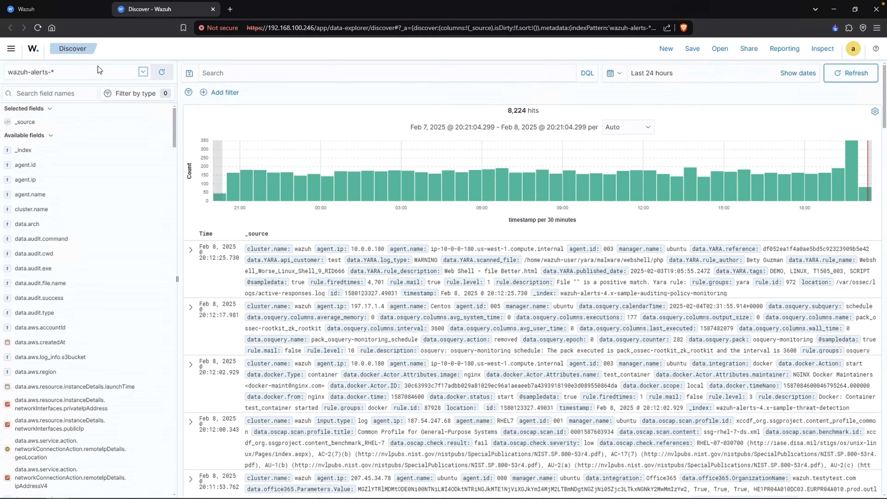
click(140, 74)
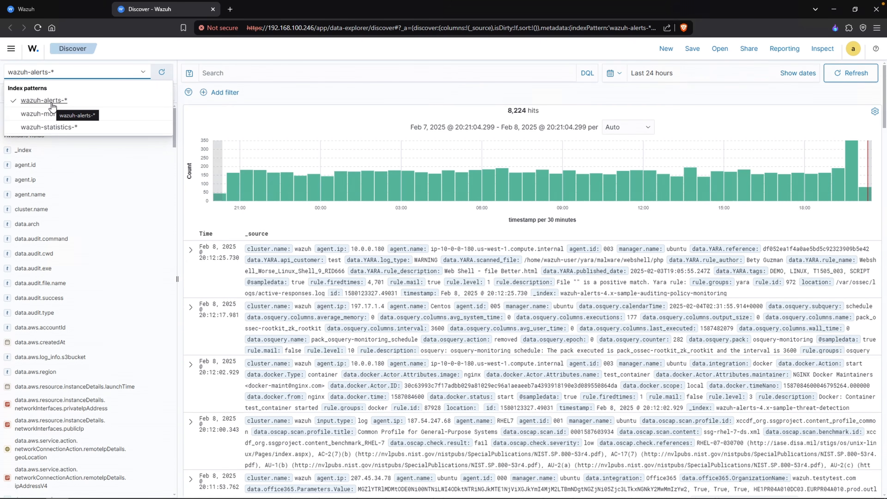
click(88, 100)
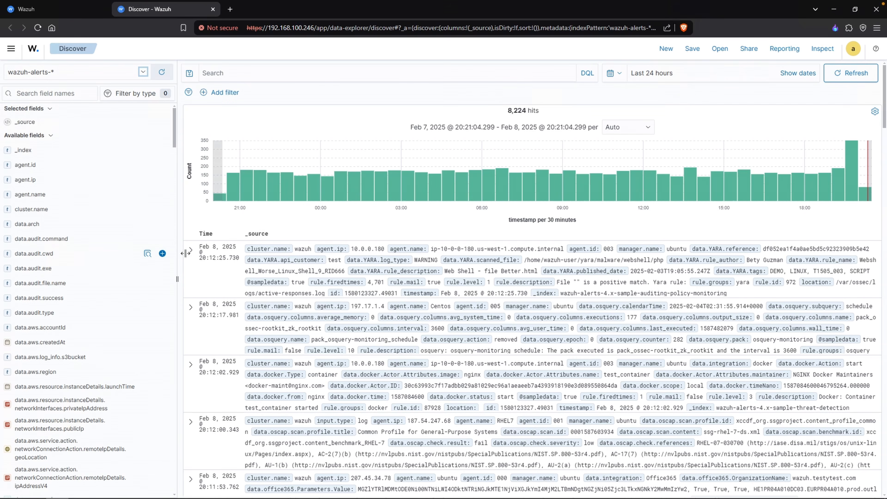
click(191, 251)
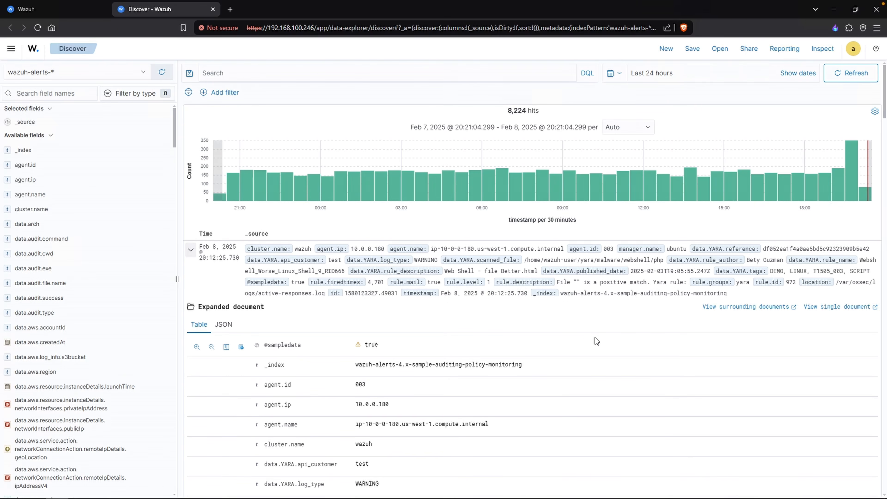
scroll(553, 412, down, 3)
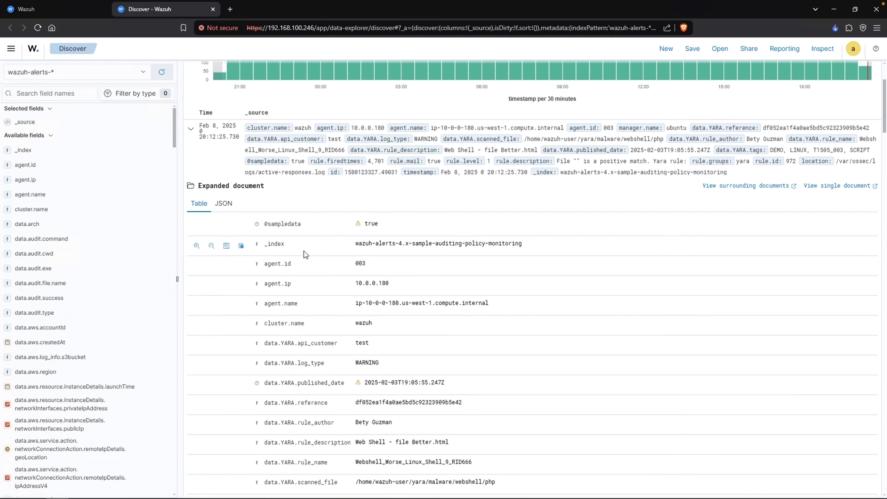
triple_click(275, 224)
drag(294, 247, 264, 247)
scroll(265, 265, down, 1)
drag(264, 299, 298, 283)
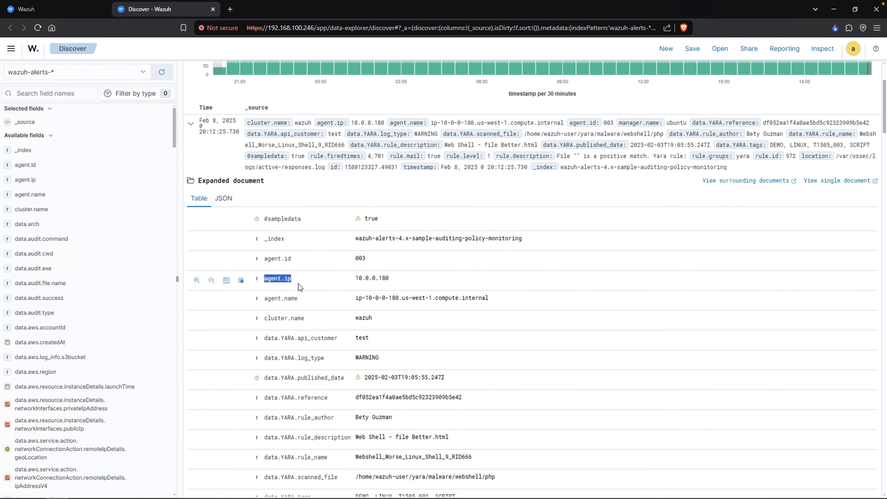
scroll(329, 296, down, 1)
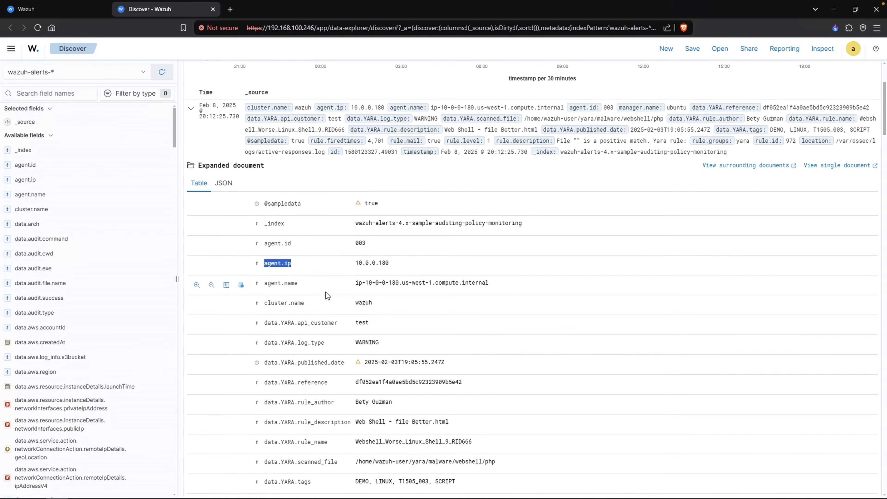
scroll(327, 296, down, 5)
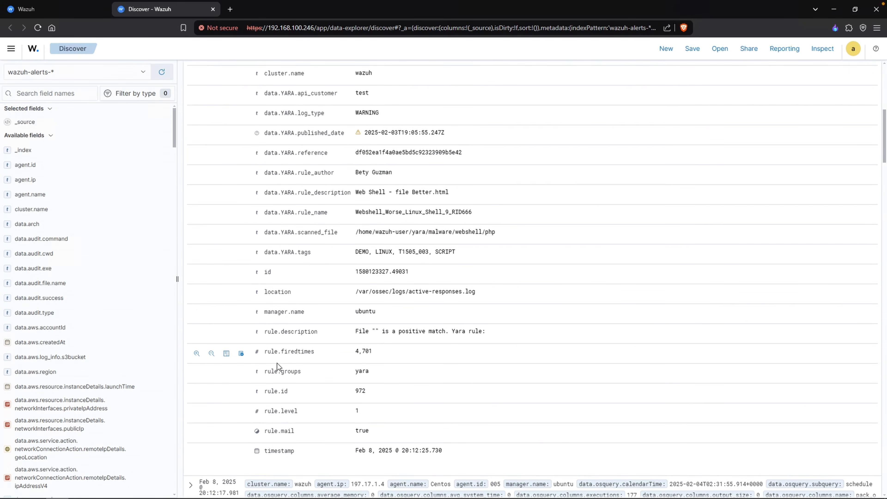
Step: Examine the rule.id, rule.description and data.YARA.rule_name fields of the expanded alert to find one suitable for splitting the chart
drag(265, 412, 290, 393)
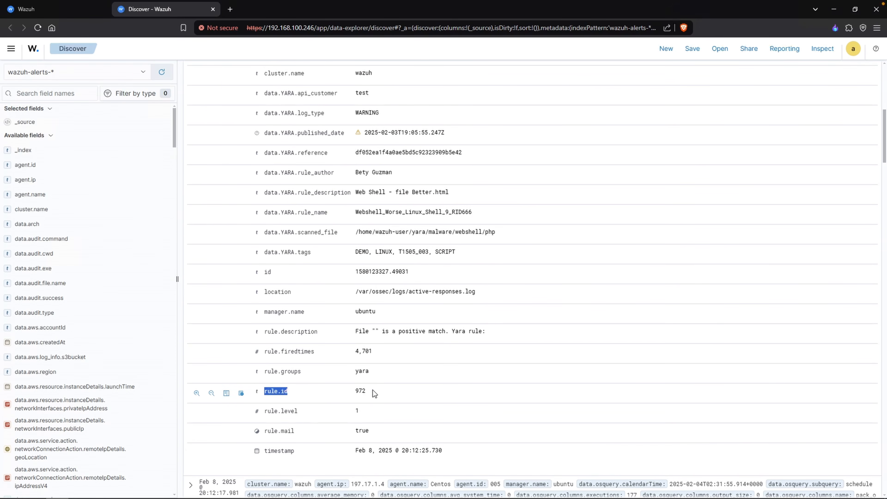
drag(373, 390, 355, 392)
drag(264, 332, 453, 331)
click(531, 336)
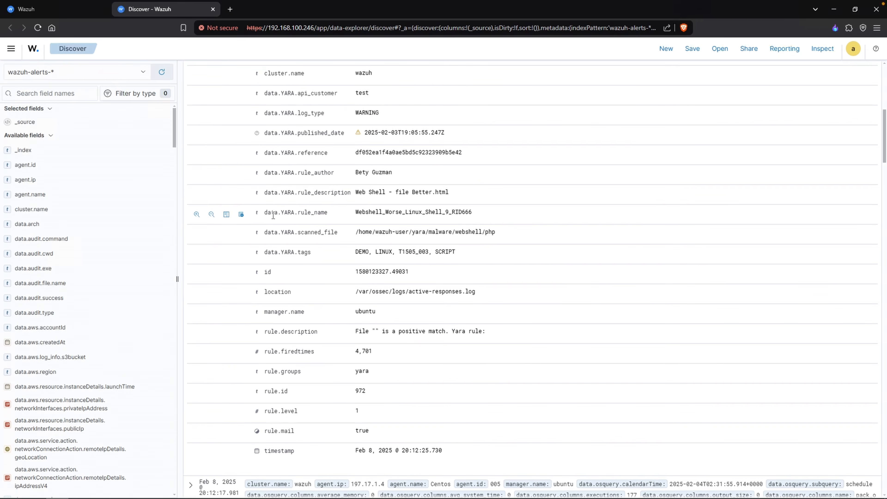
drag(274, 215, 283, 216)
drag(265, 212, 329, 216)
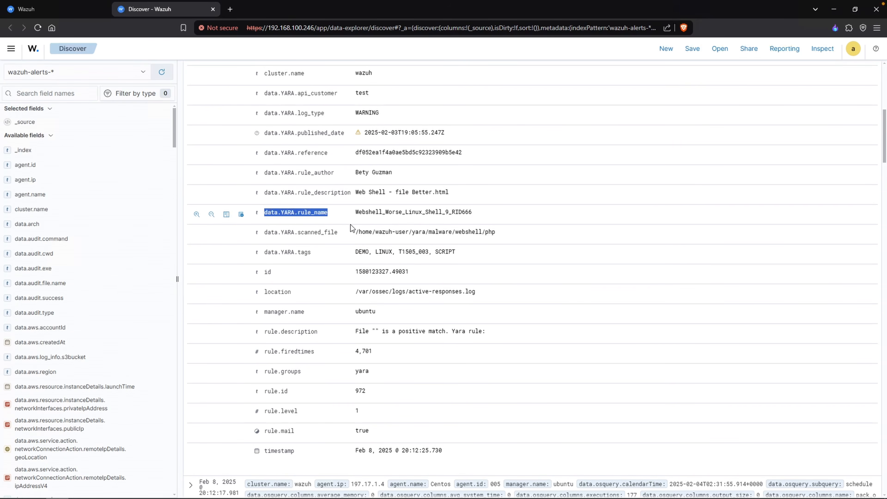
drag(268, 333, 332, 335)
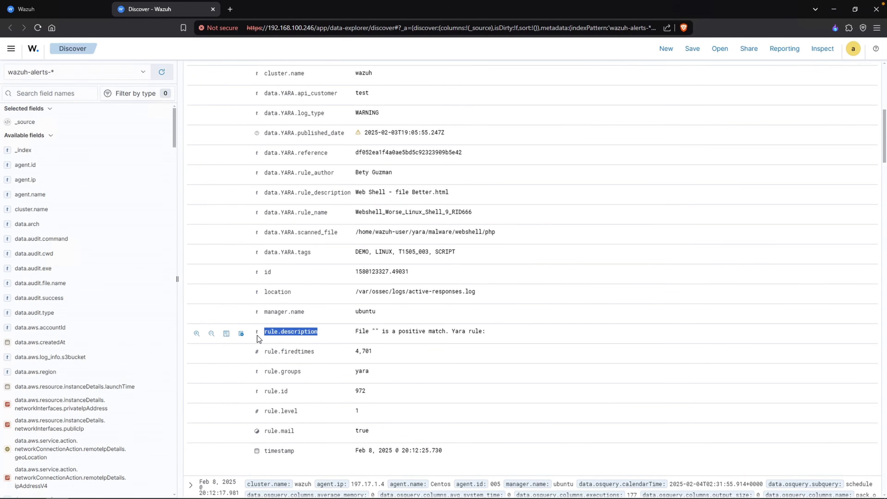
double_click(295, 333)
click(275, 332)
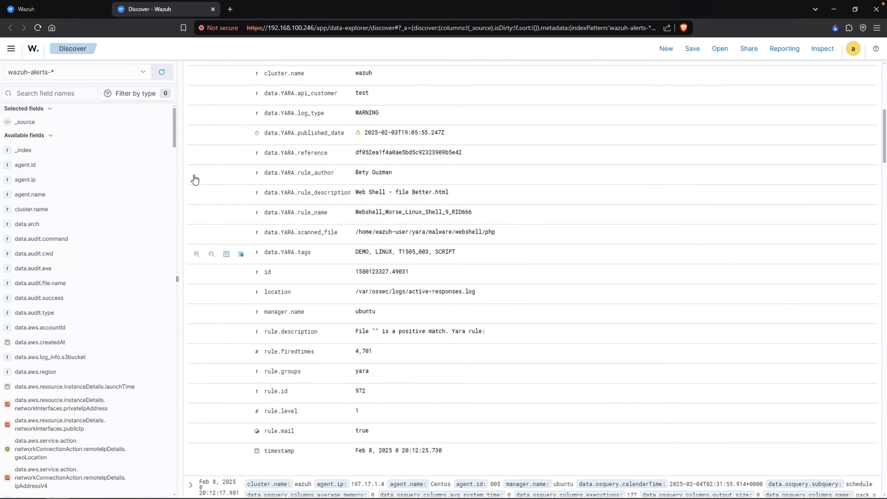
Step: Return to the pie chart in the other browser tab, set the Split slices field to rule.description and update the chart
click(77, 14)
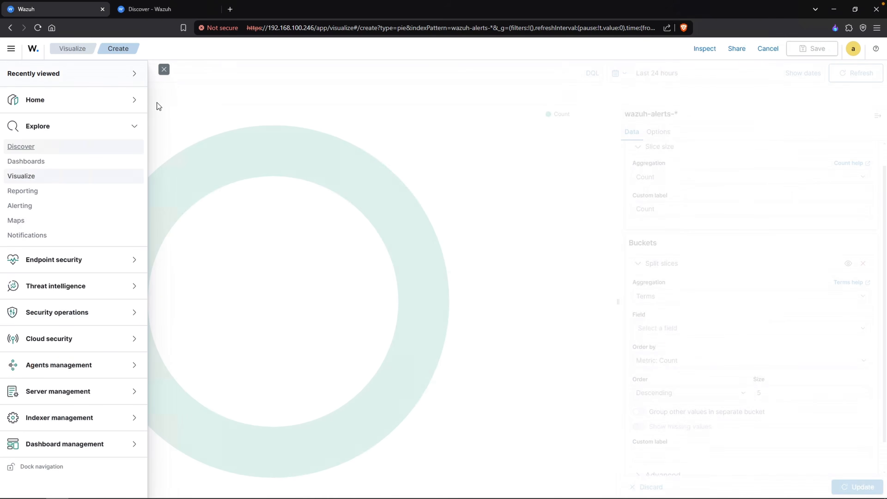
click(439, 164)
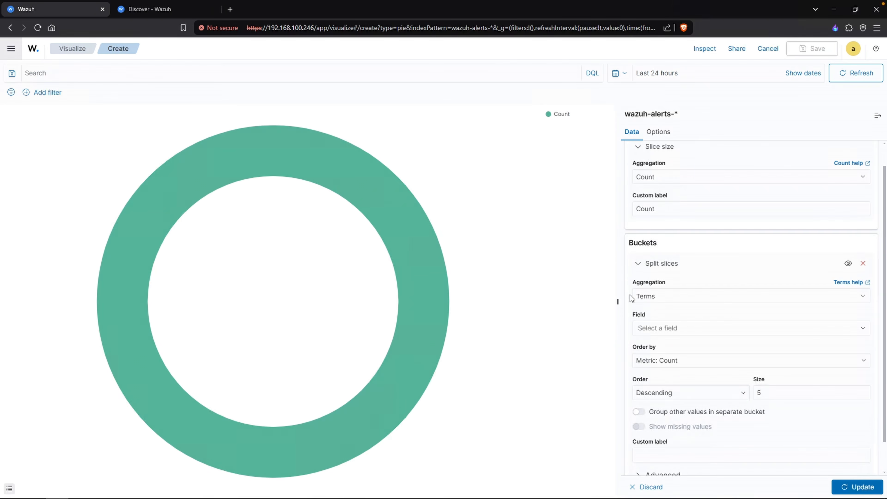
click(649, 331)
text(r)
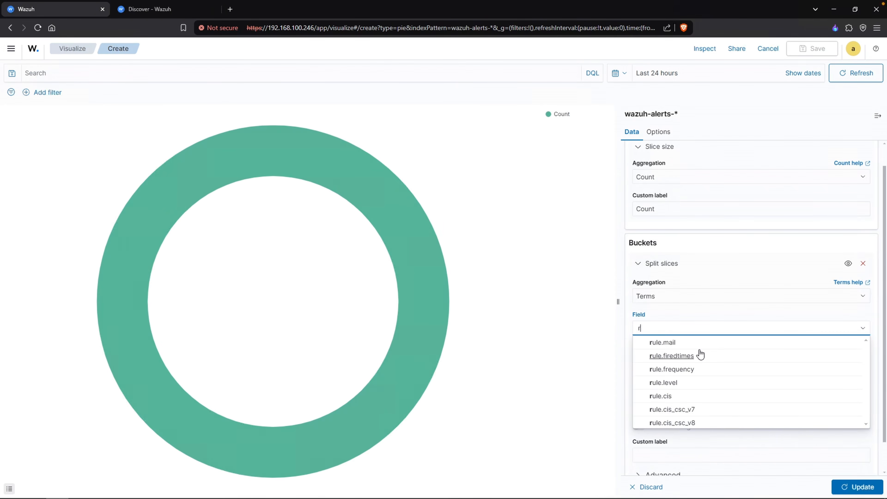
text(ule.descr)
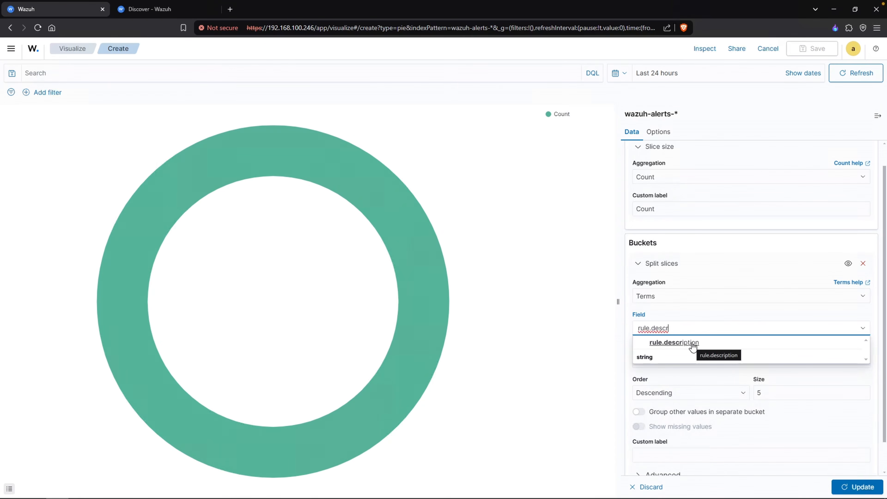
click(693, 344)
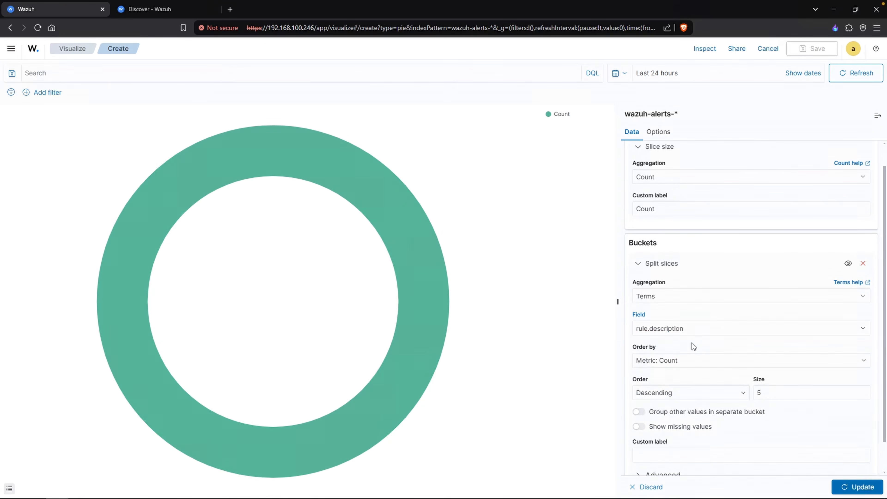
drag(769, 392, 752, 392)
click(857, 486)
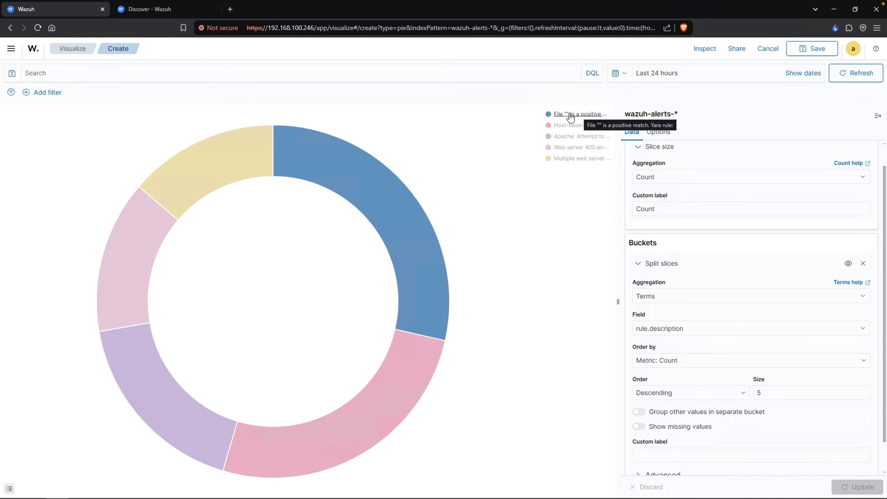
Step: Set the Split slices bucket's size to 10 and update the chart
mouse_move(402, 202)
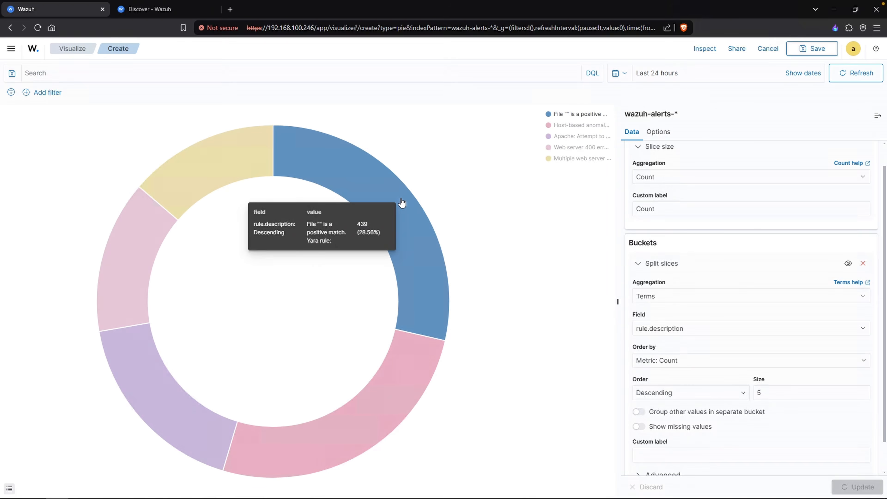
mouse_move(415, 391)
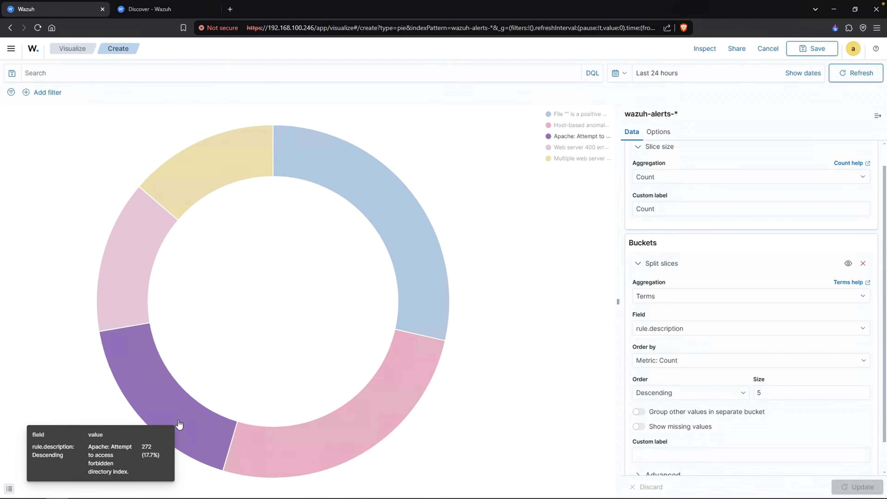
mouse_move(120, 290)
mouse_move(167, 206)
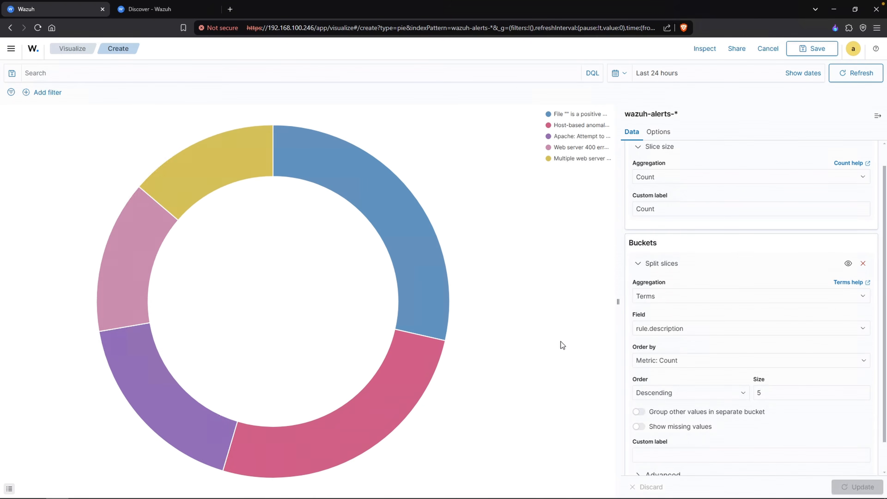
double_click(779, 395)
text(10)
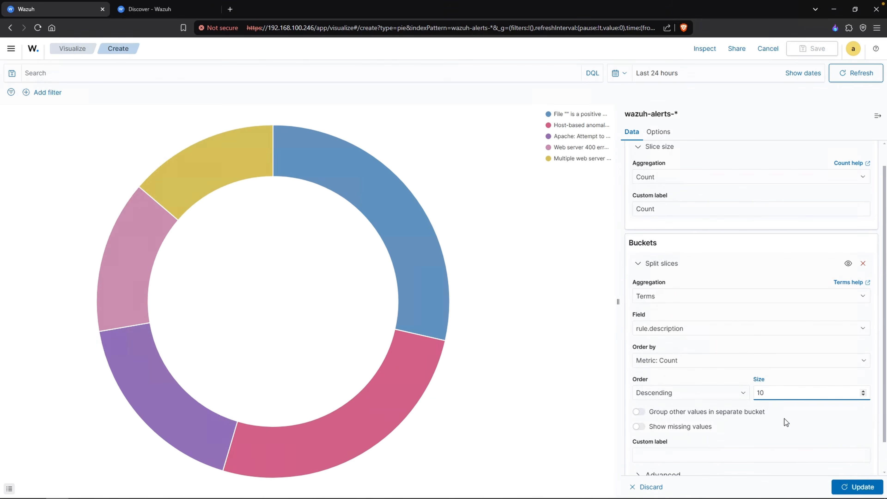
click(858, 486)
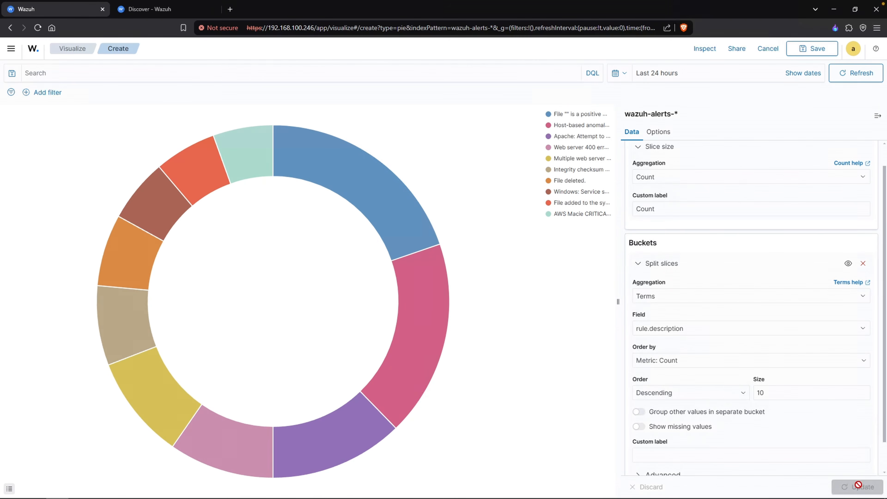
Step: Give the Split slices bucket the custom label "Alerts" and update the chart
scroll(667, 419, down, 1)
click(668, 420)
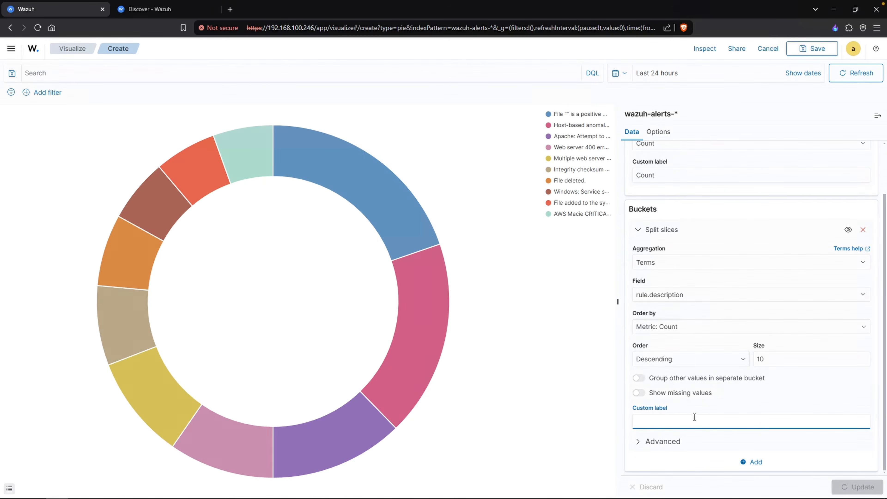
text(Alerts)
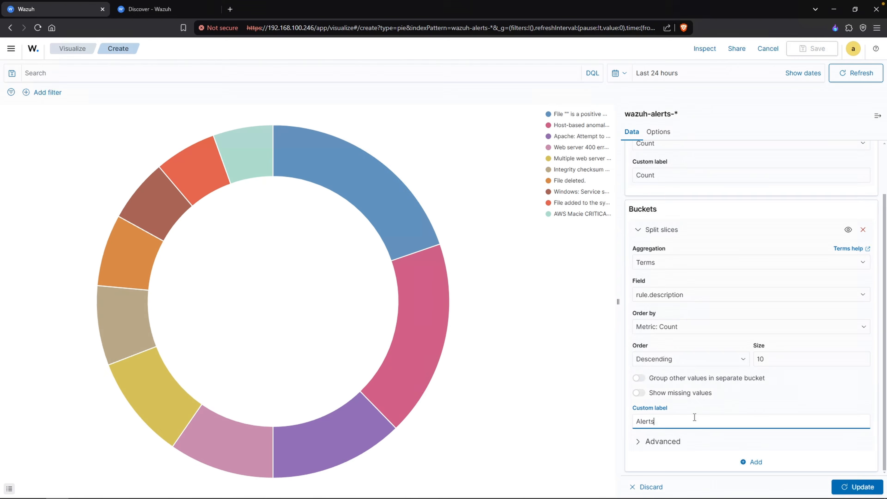
click(852, 487)
mouse_move(414, 214)
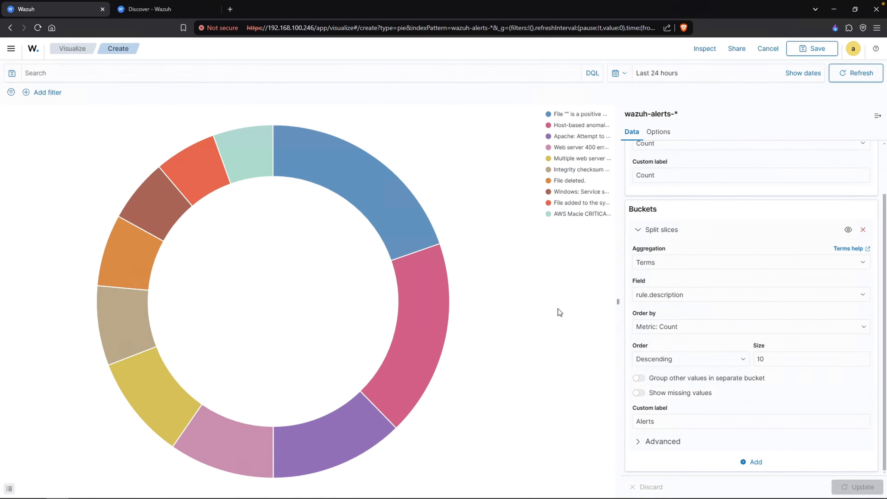
Step: Save the pie chart as "Top 10 Alerts" without a description, adding it to the dashboard
click(801, 50)
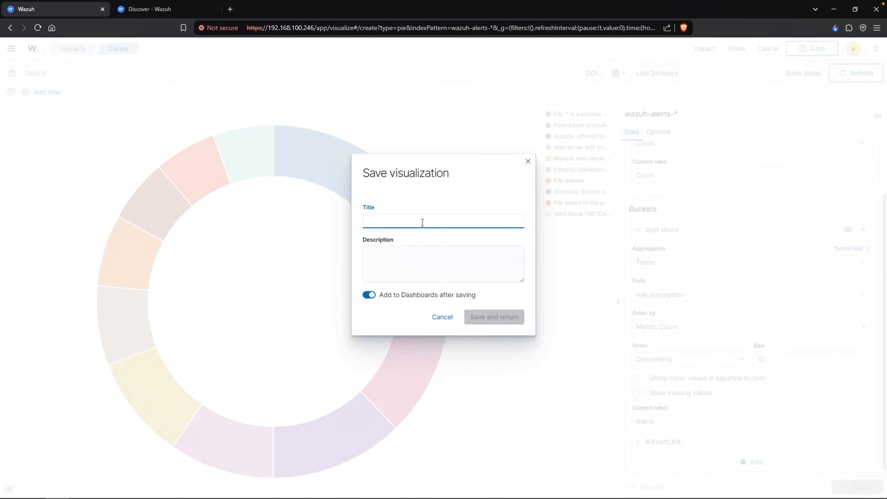
text(Top 10 Alert)
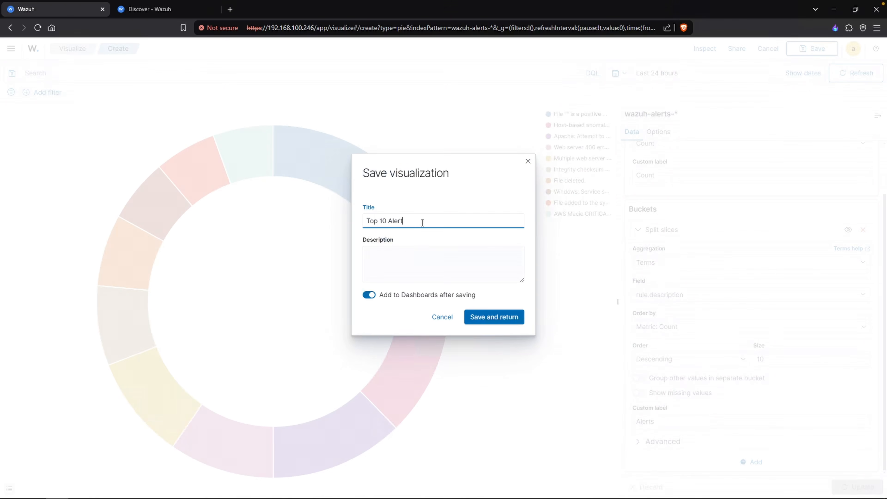
text(s)
click(445, 257)
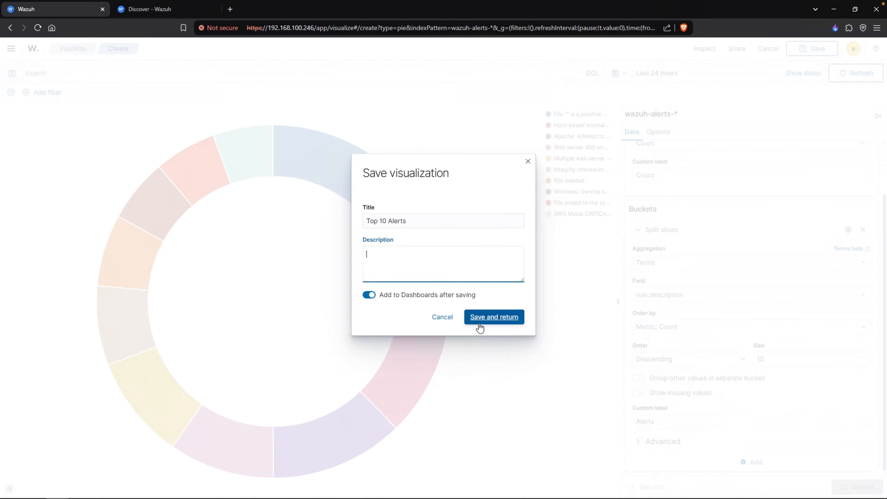
click(500, 323)
click(500, 322)
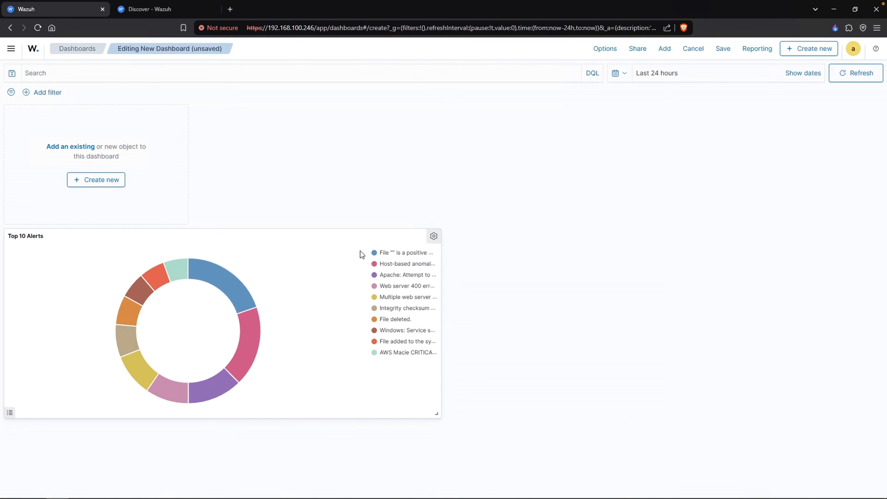
Step: Open the Top 10 Alerts visualization for editing and add a Split chart bucket with a Terms sub aggregation
click(434, 237)
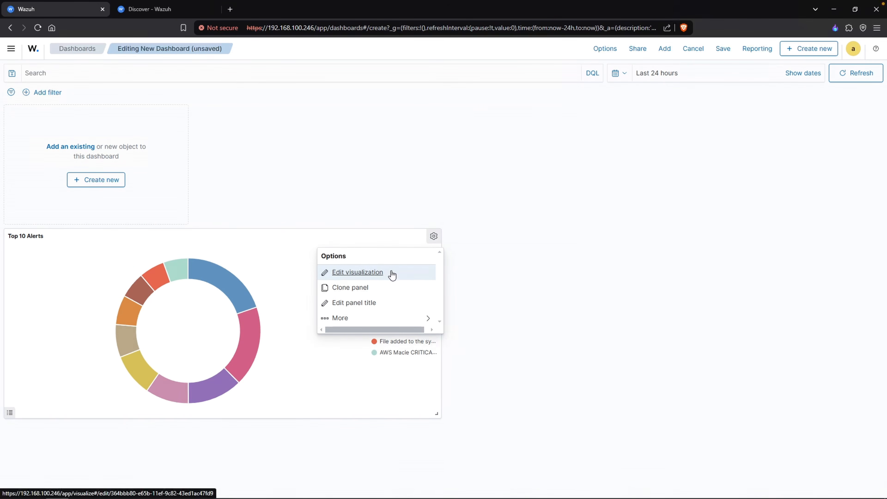
click(360, 274)
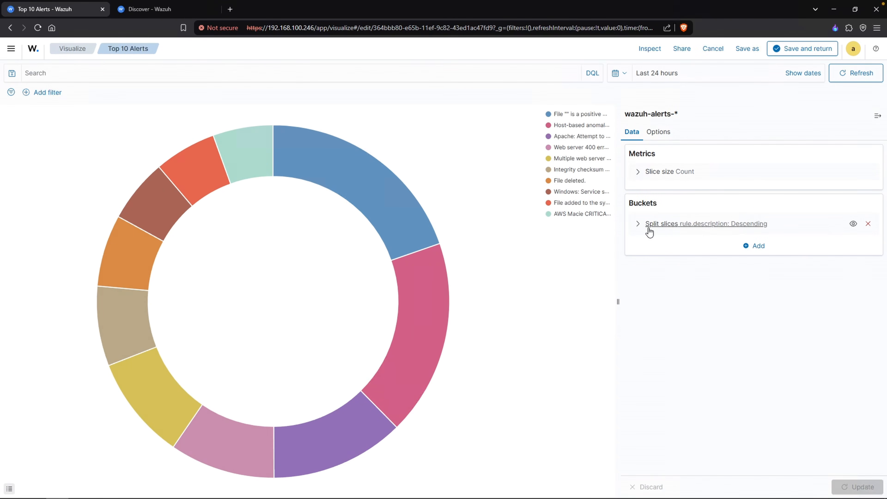
click(750, 246)
click(753, 298)
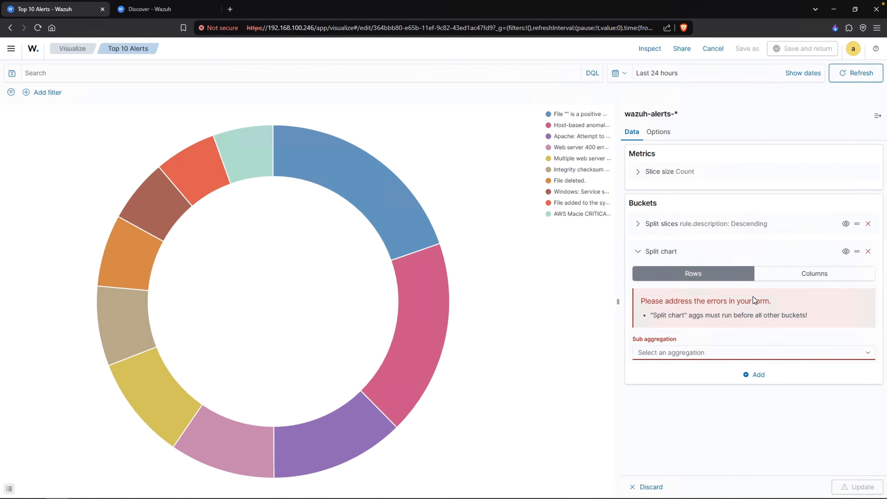
click(693, 354)
click(681, 447)
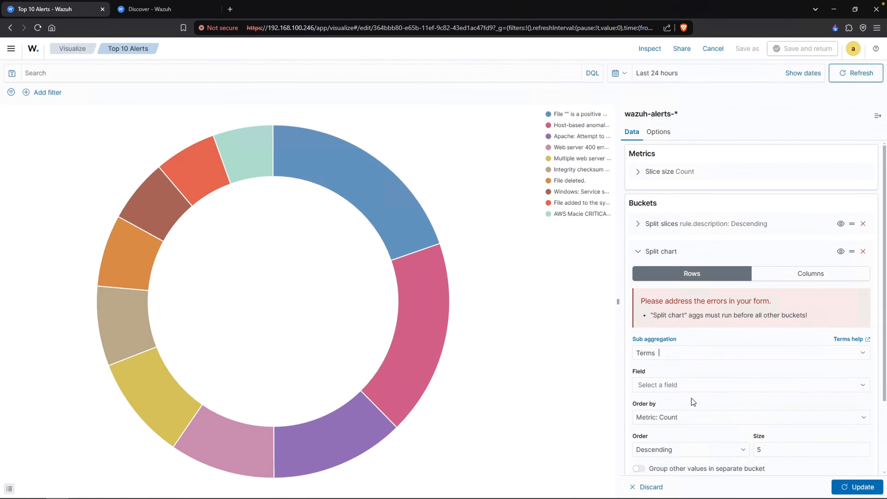
Step: Set the Split chart bucket's field to rule.description
scroll(692, 396, down, 2)
click(696, 292)
text(rule.)
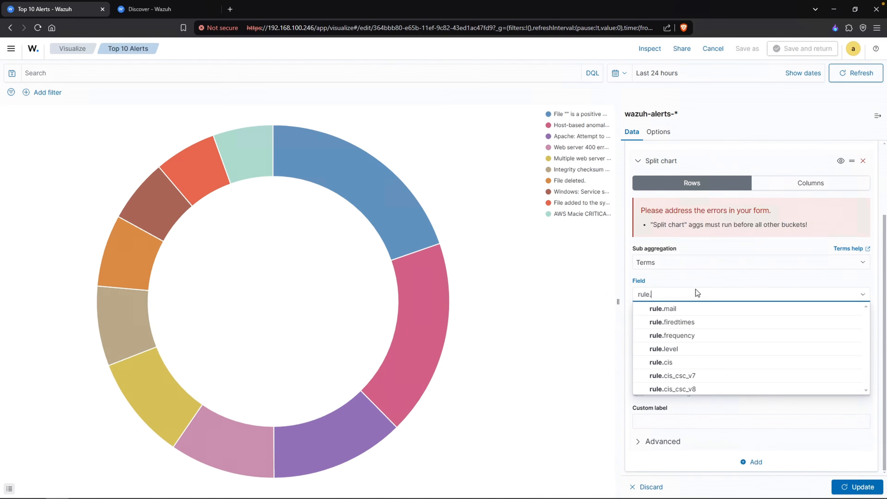
text(desc)
click(697, 309)
click(785, 355)
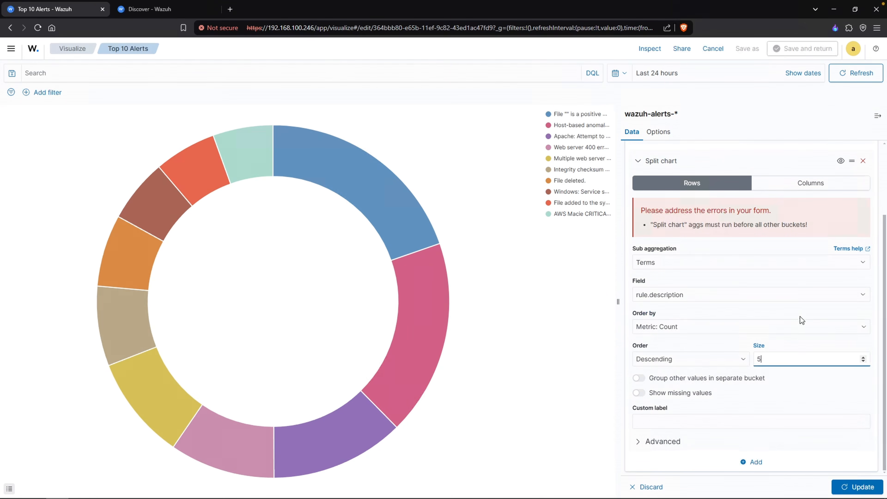
Step: Remove the Split slices bucket so only the Split chart bucket is left, and update the visualization
scroll(859, 470, up, 2)
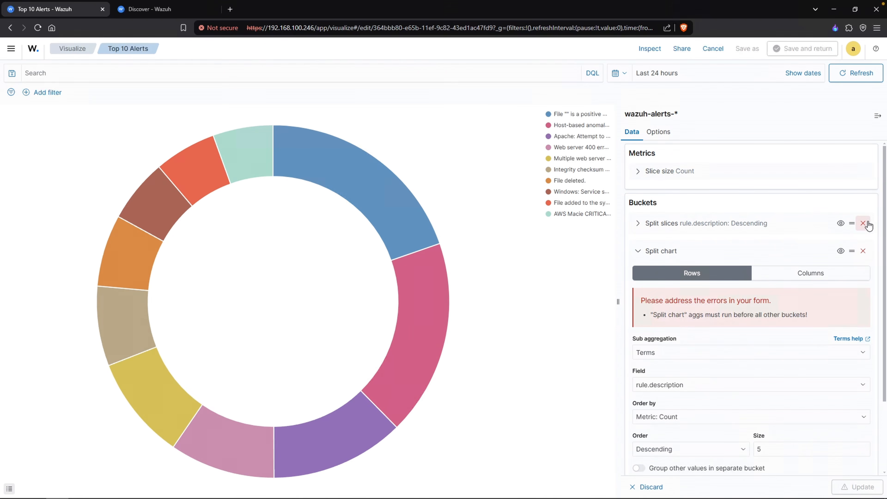
click(864, 224)
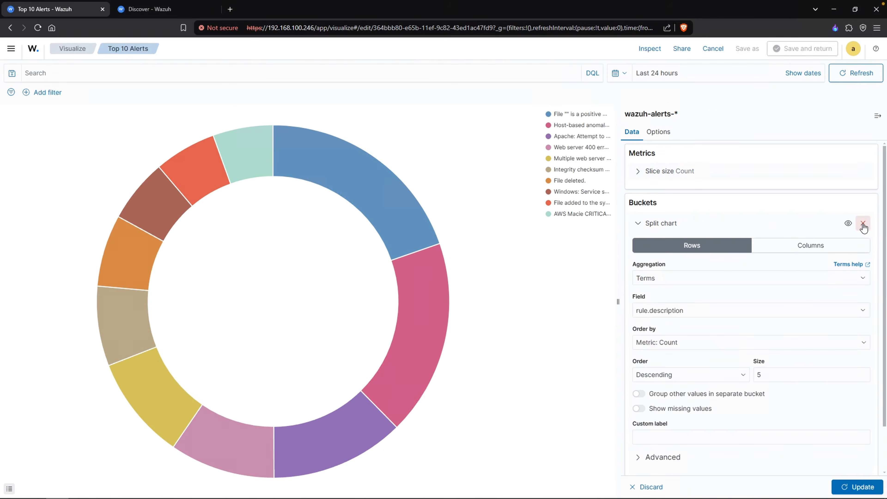
click(863, 486)
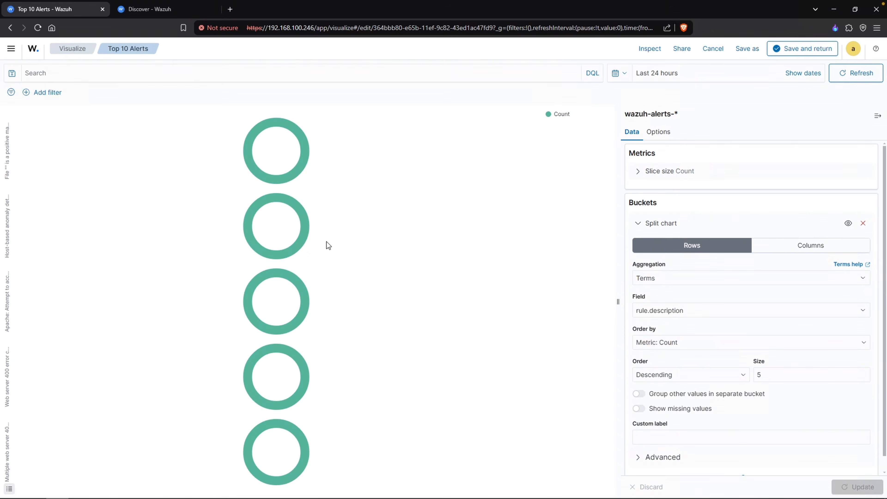
mouse_move(307, 449)
Step: Leave the visualization editor without saving the bucket changes and go back to the dashboard
click(11, 49)
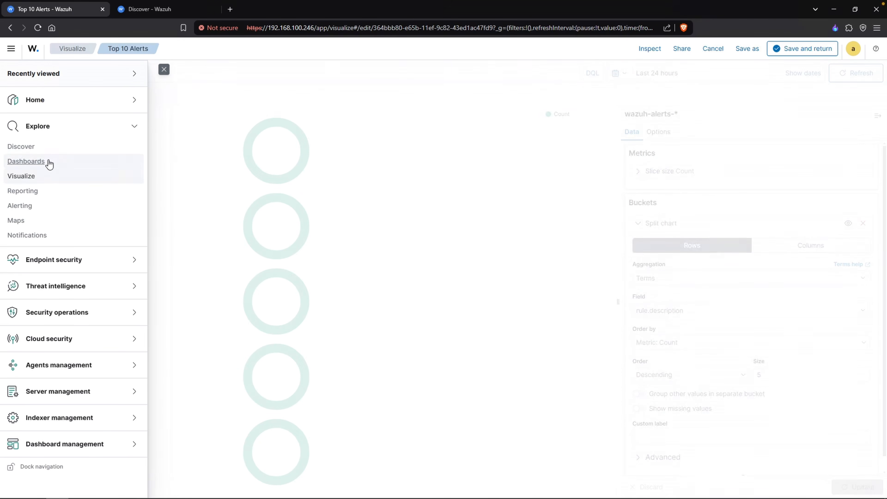
click(34, 161)
click(499, 269)
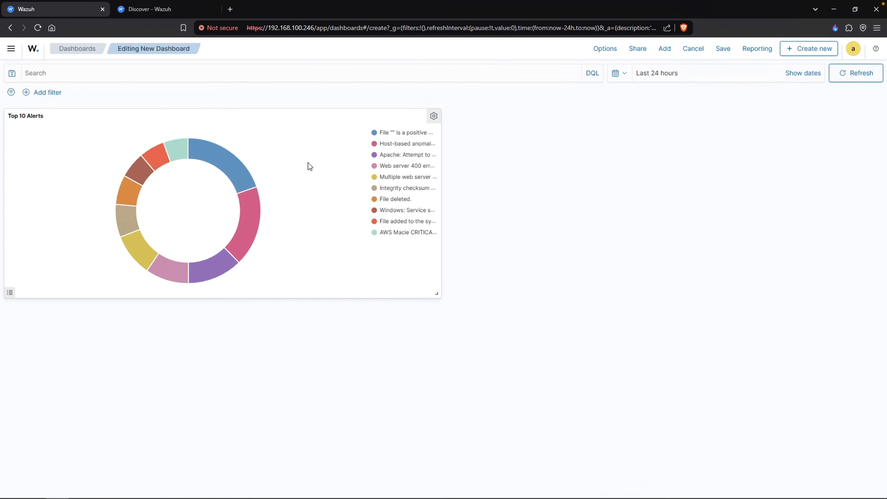
Step: Create a new Metric visualization on the dashboard using wazuh-alerts-* as its source
click(807, 52)
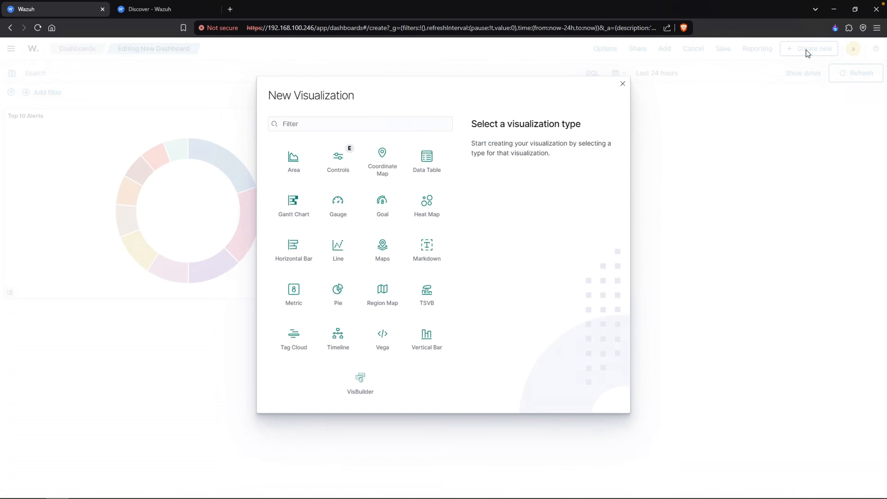
click(293, 297)
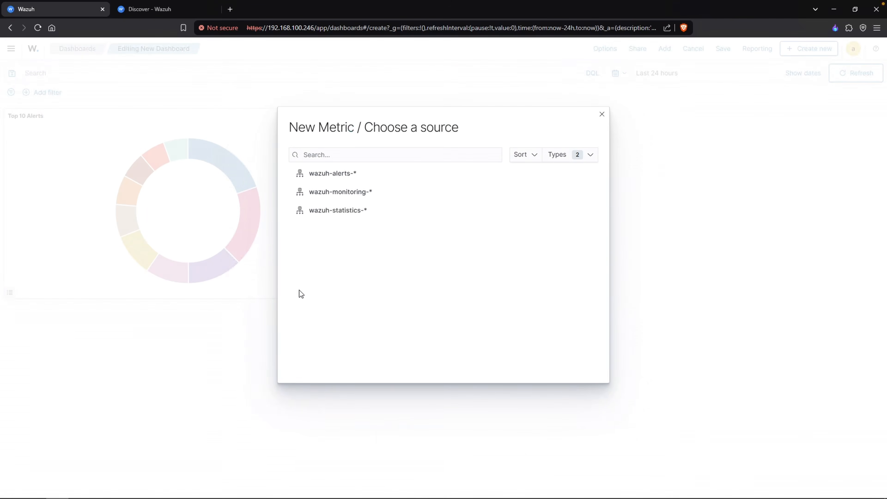
click(366, 177)
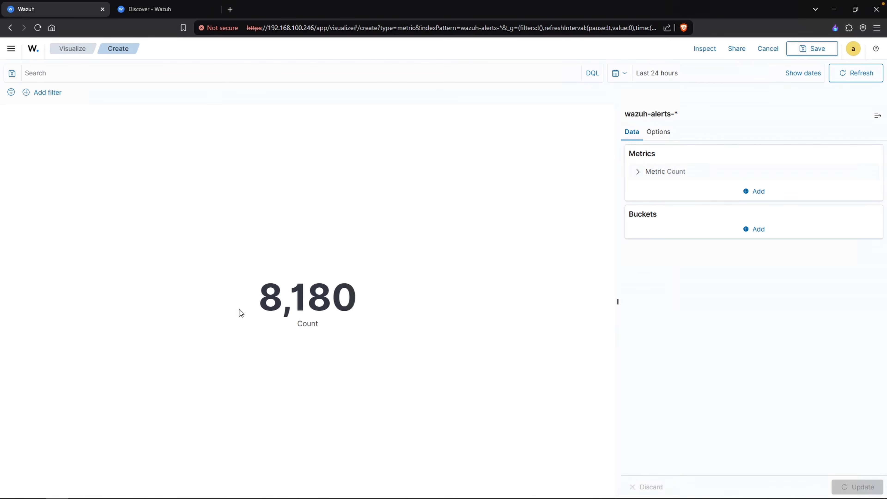
double_click(284, 303)
click(341, 308)
Step: Set the Count metric's custom label to Alerts and update the visualization
click(649, 173)
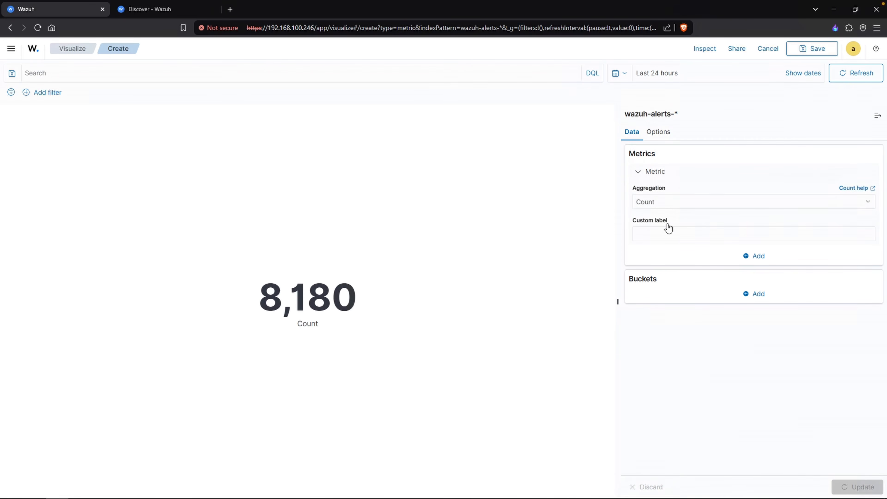
click(675, 234)
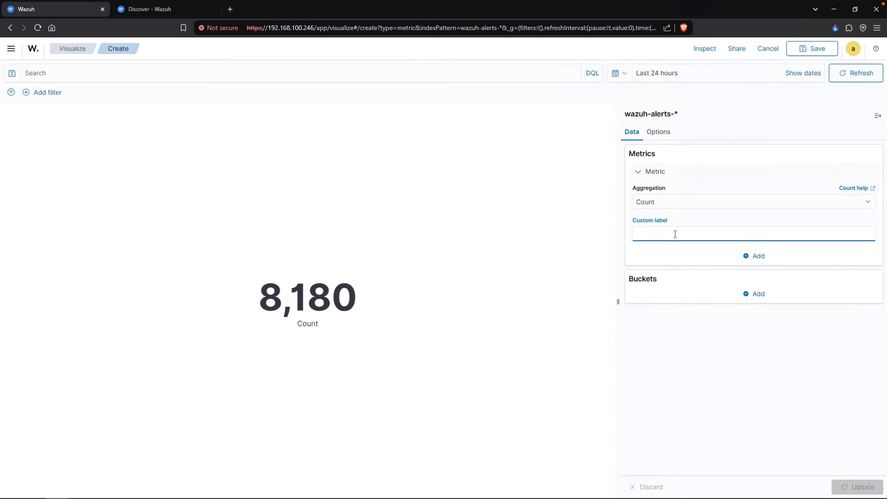
text(Alerts)
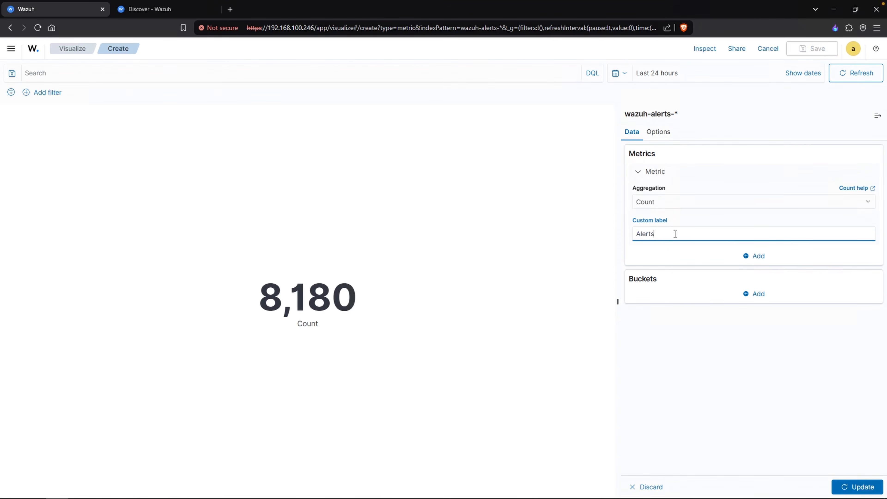
click(854, 490)
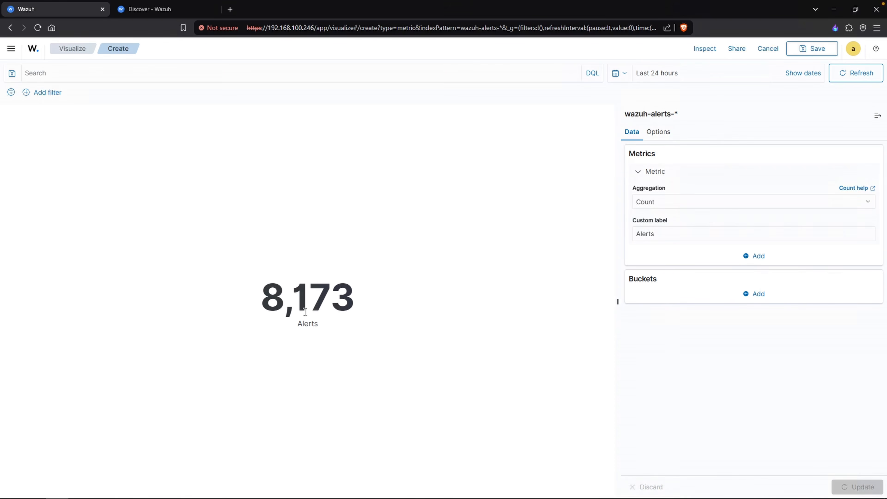
Step: Refresh the last 24 hours of data in both Discover and the metric visualization, and compare the alert total with the hit count
drag(286, 306, 284, 328)
click(319, 330)
click(284, 327)
click(151, 10)
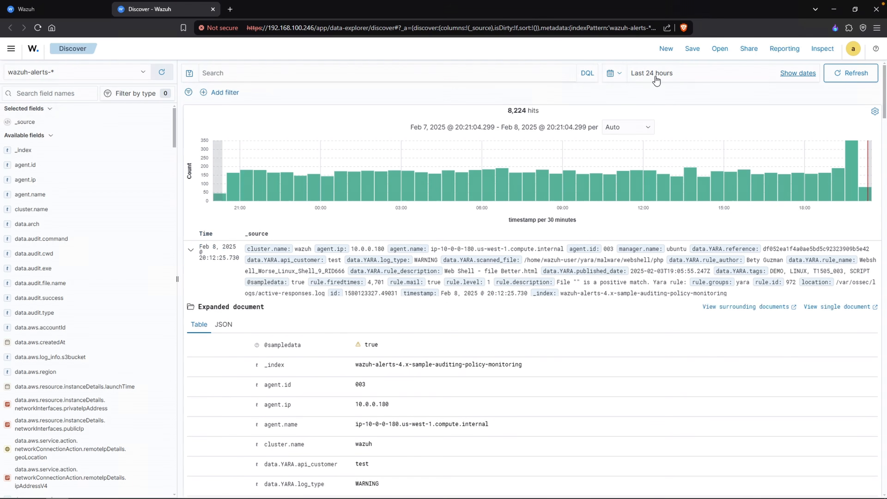
click(847, 83)
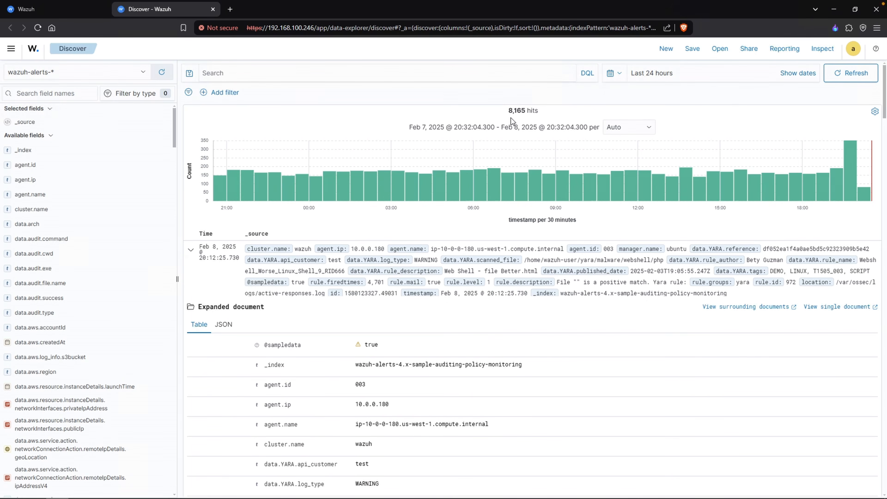
key(ctrl+shift+Tab)
click(859, 75)
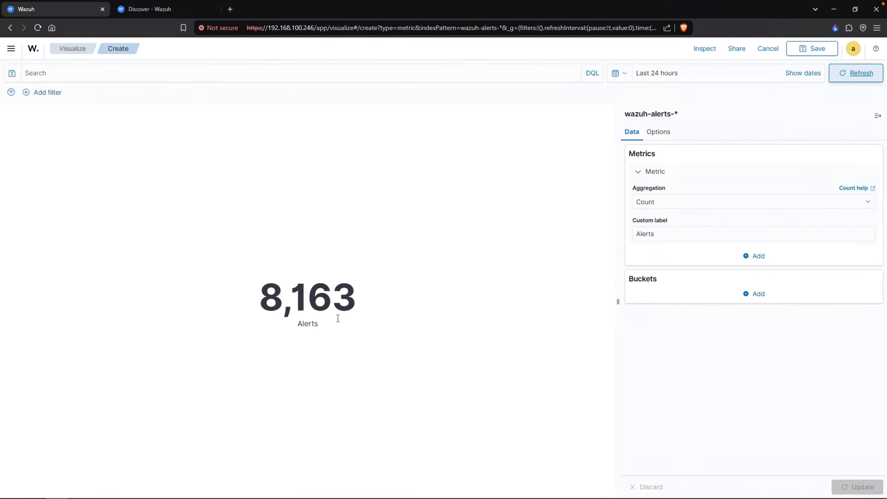
drag(338, 318, 389, 304)
click(389, 304)
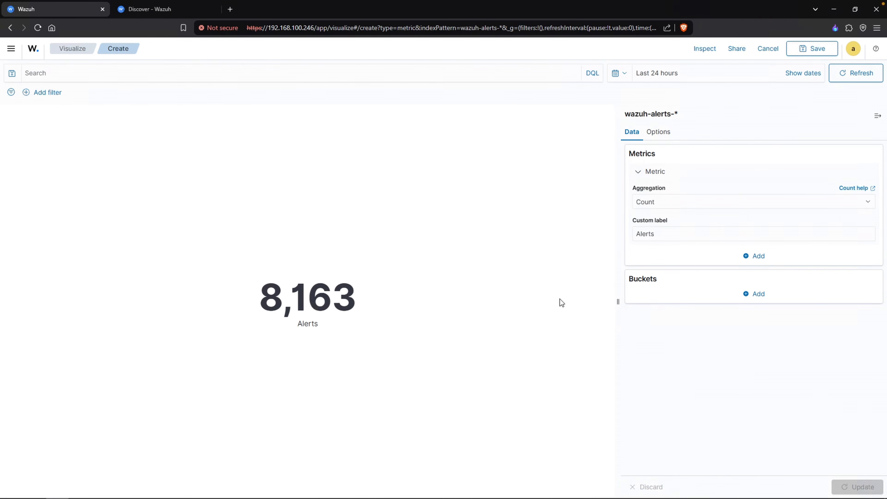
Step: Save the metric visualization as Total Alerts, adding it to the dashboard, and return there
click(817, 50)
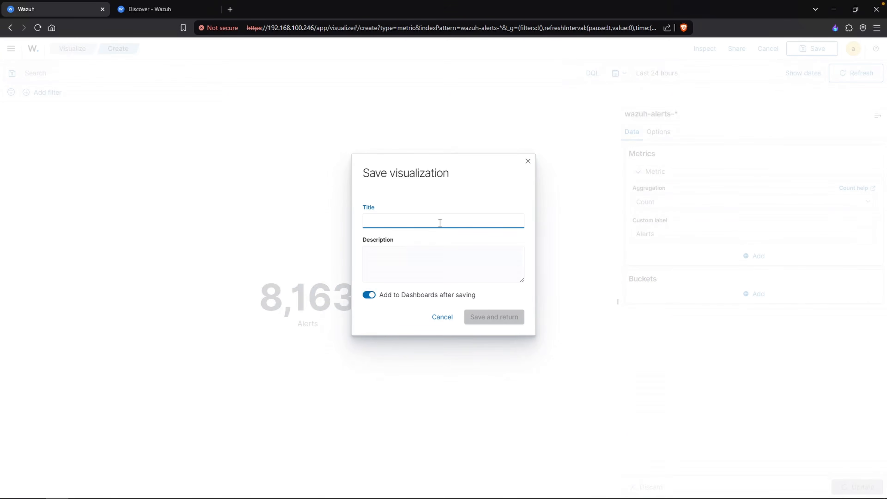
text(Total Alerts)
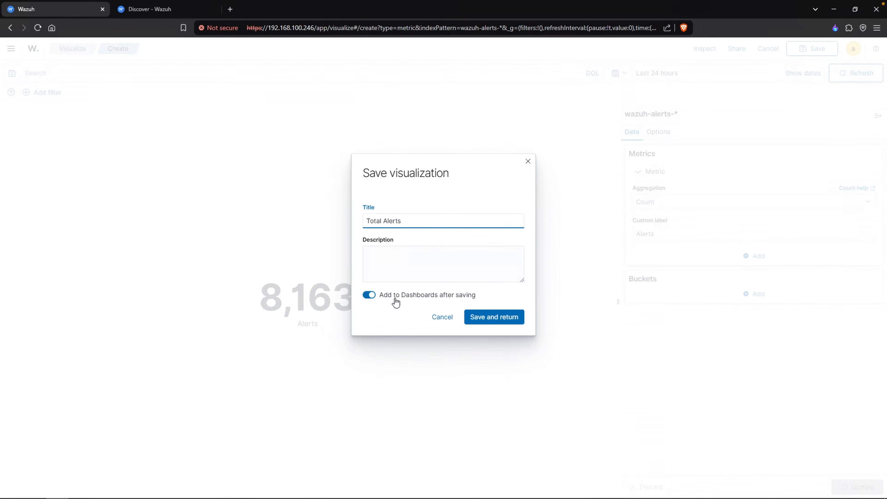
click(505, 328)
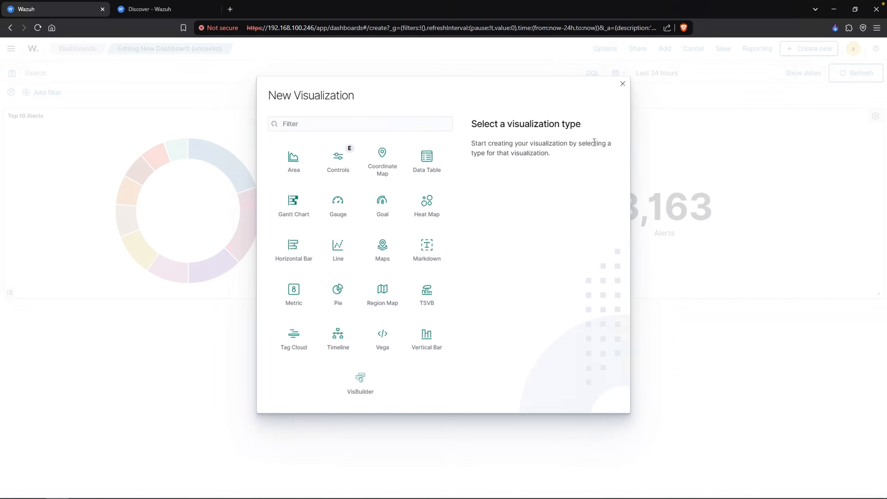
Step: Create a new Data Table visualization using wazuh-alerts-* as its source
click(432, 161)
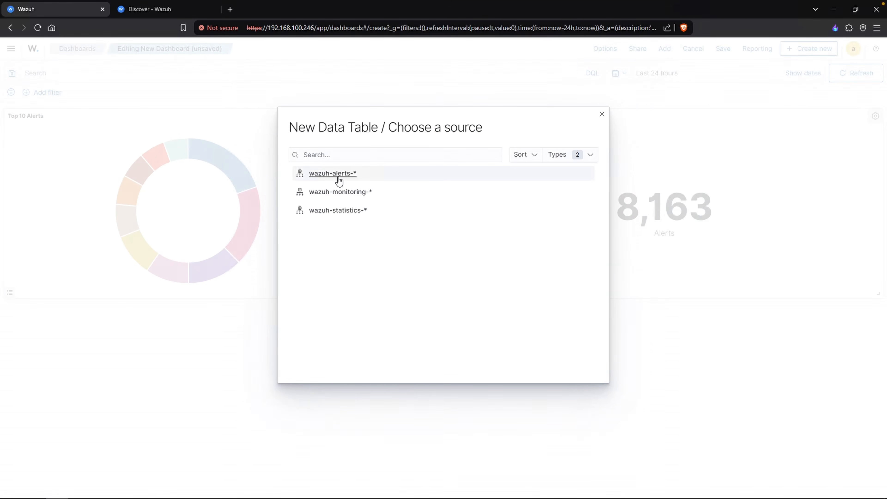
click(338, 174)
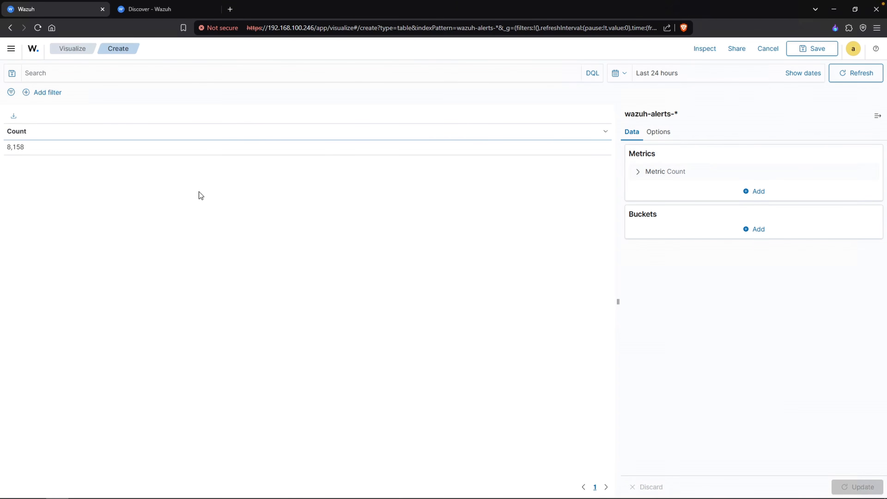
drag(24, 149, 6, 151)
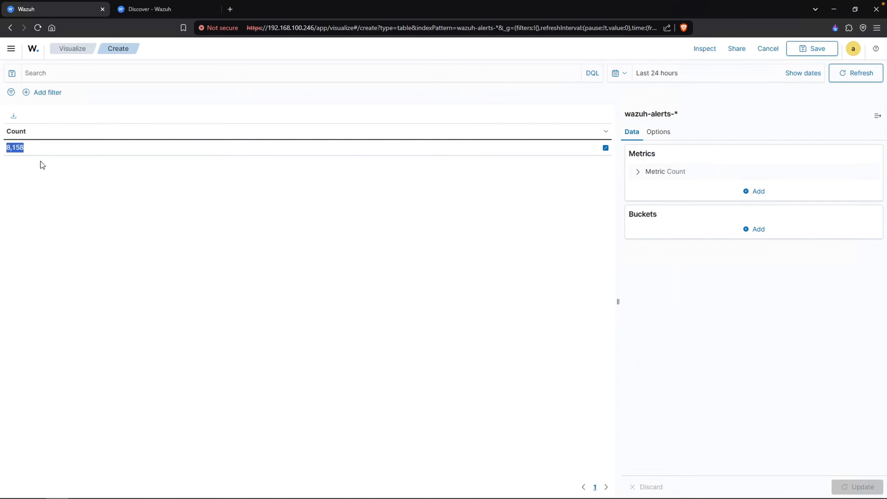
click(49, 165)
Step: Search the wazuh-alerts-* events in Discover for *VirusTotal* and check the number of hits
click(163, 10)
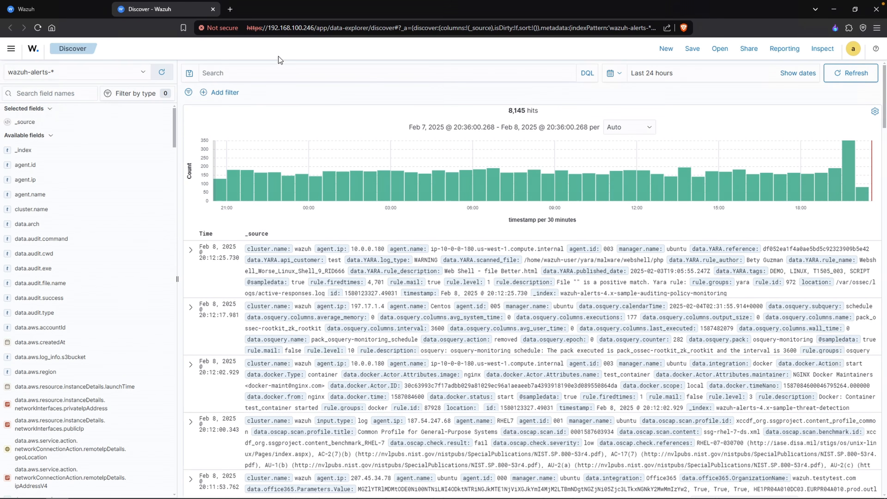
click(276, 72)
text(*VirusTotal*)
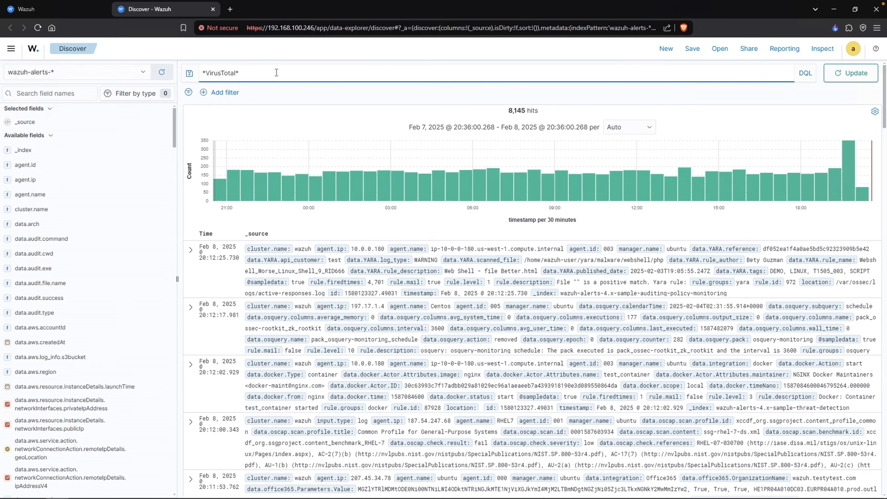
key(Return)
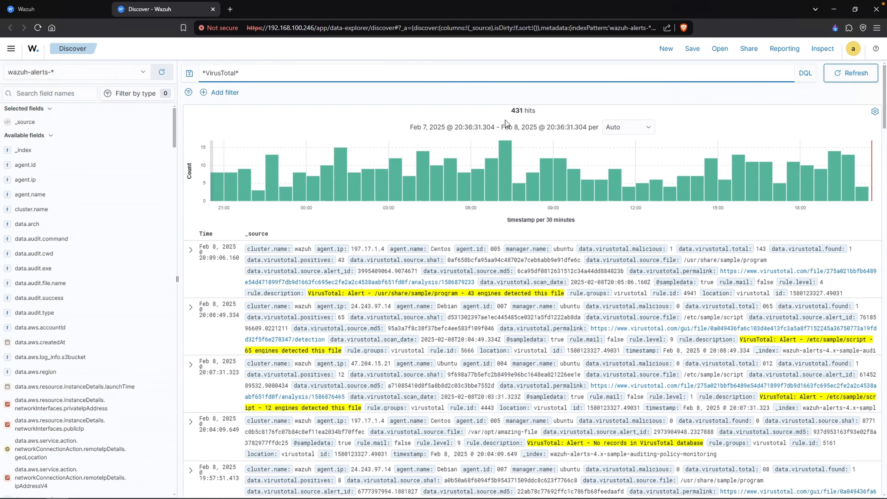
drag(507, 116, 528, 114)
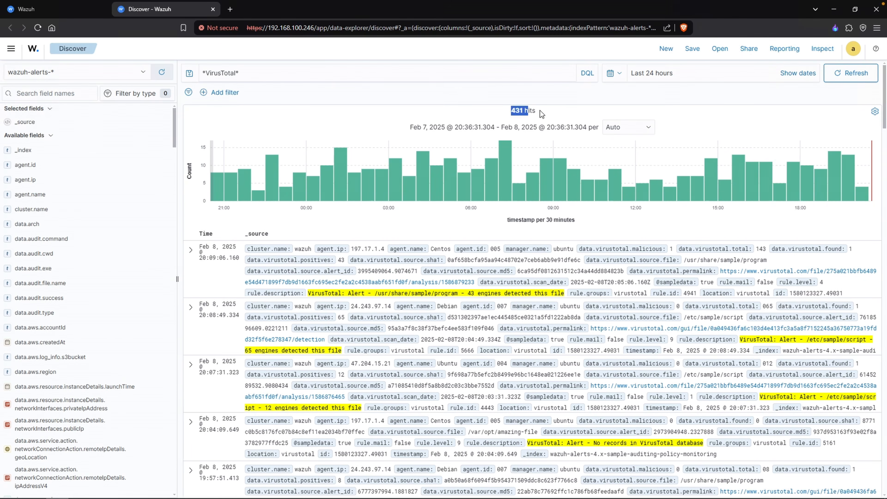
Step: Expand the first VirusTotal alert and examine its data.virustotal fields
click(190, 250)
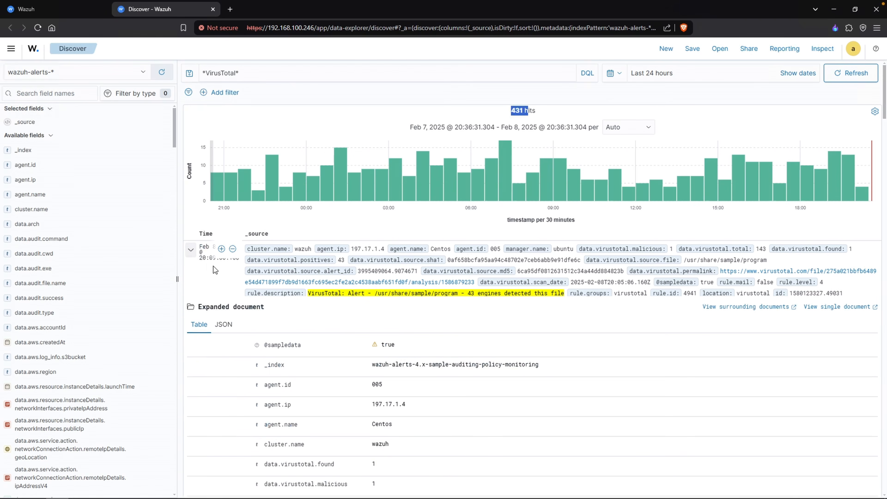
scroll(541, 372, down, 3)
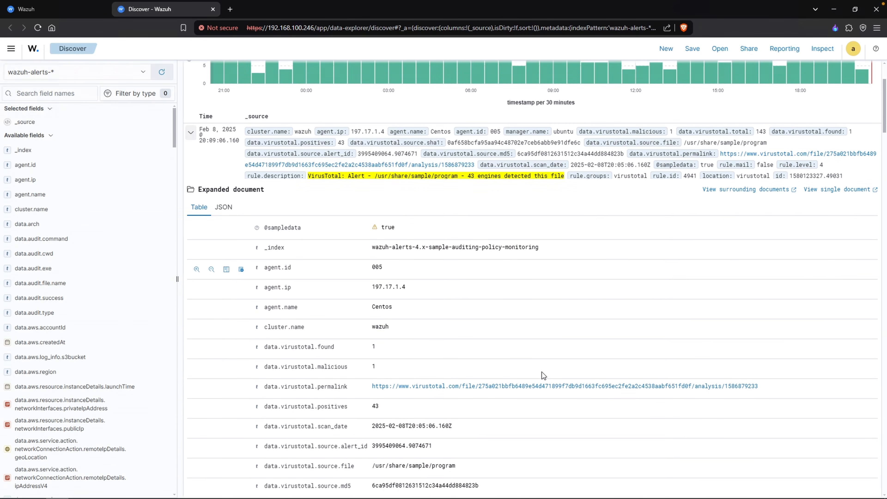
scroll(541, 375, down, 2)
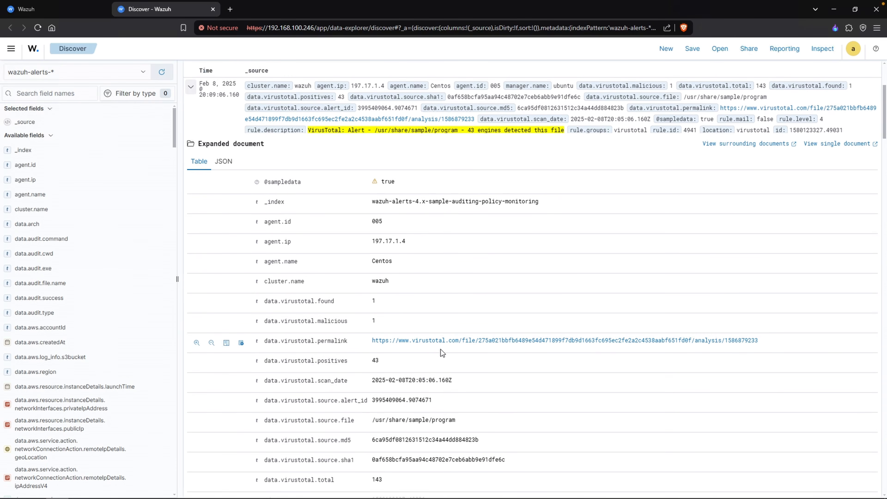
scroll(442, 297, down, 2)
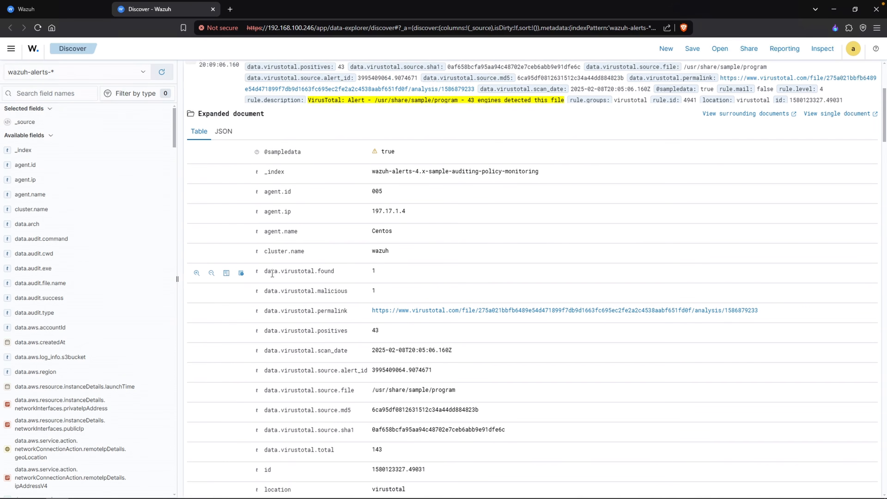
Step: Switch to a blank Notepad document and list the field names data.virustotal.found and agent.ip on separate lines
drag(272, 274, 263, 274)
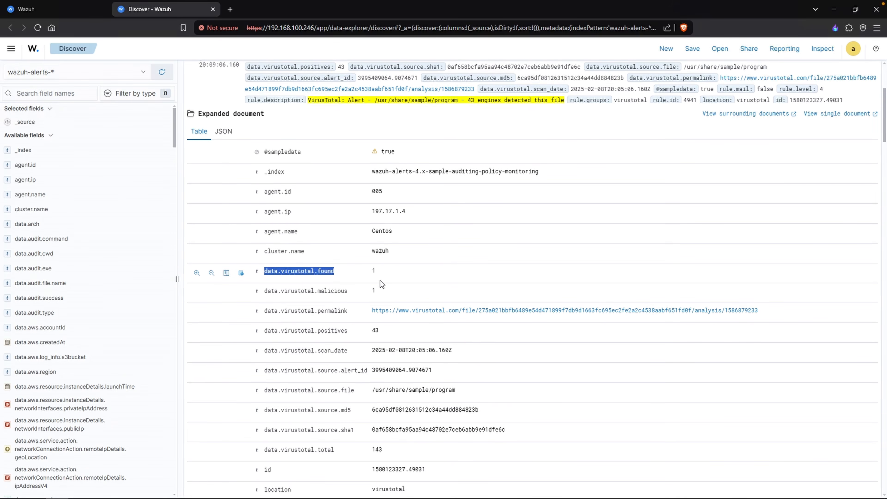
click(378, 272)
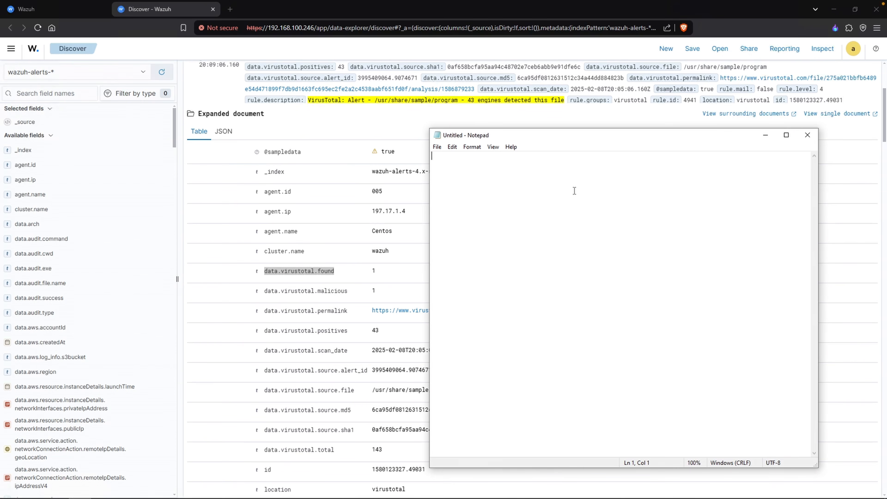
text(data.virustotal.found)
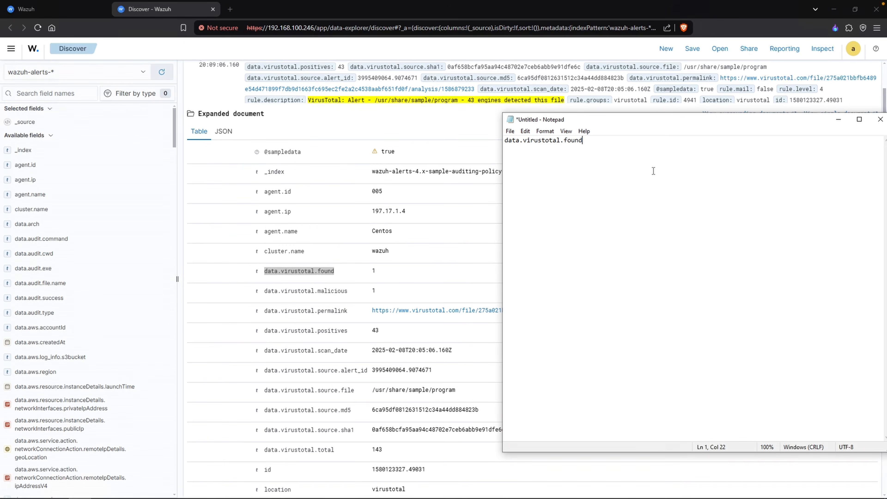
key(Return)
text(agent.ip)
scroll(339, 245, down, 2)
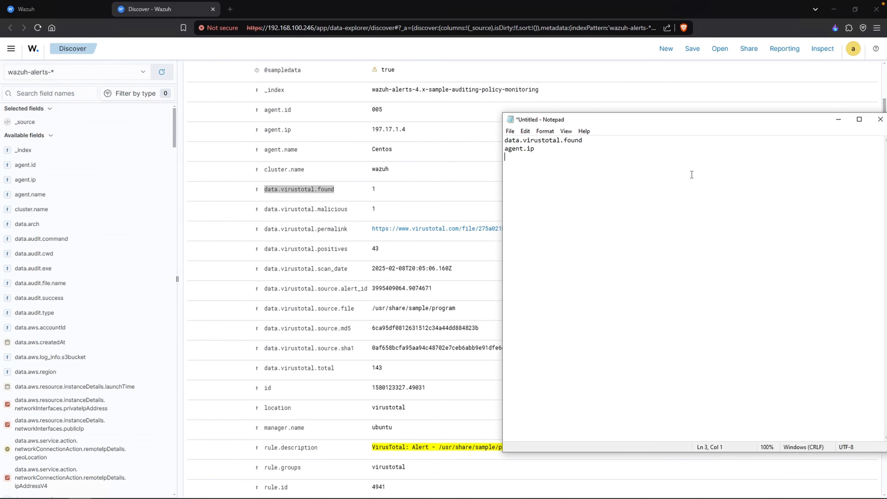
Step: Add data.virustotal.permalink and data.virustotal.source.file to the field list in Notepad
click(688, 140)
text(data.virustotal.permalink)
key(Return)
scroll(342, 311, down, 1)
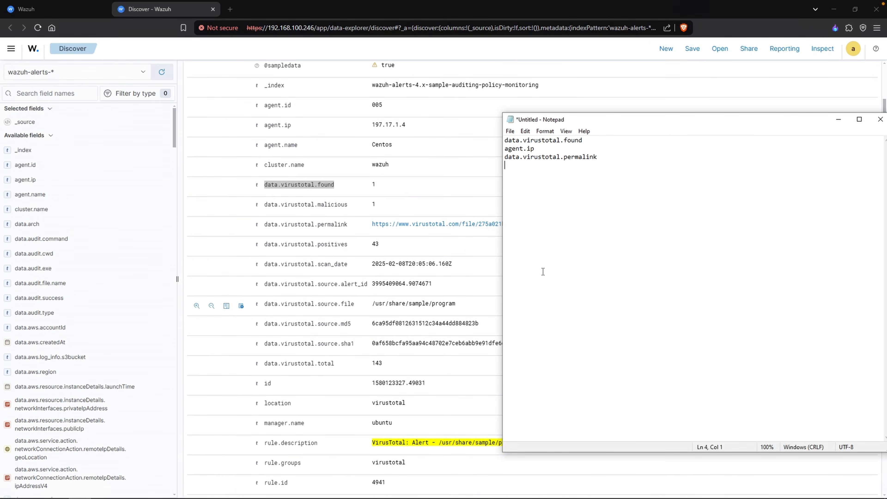
text(data.virustotal.source.file)
key(Return)
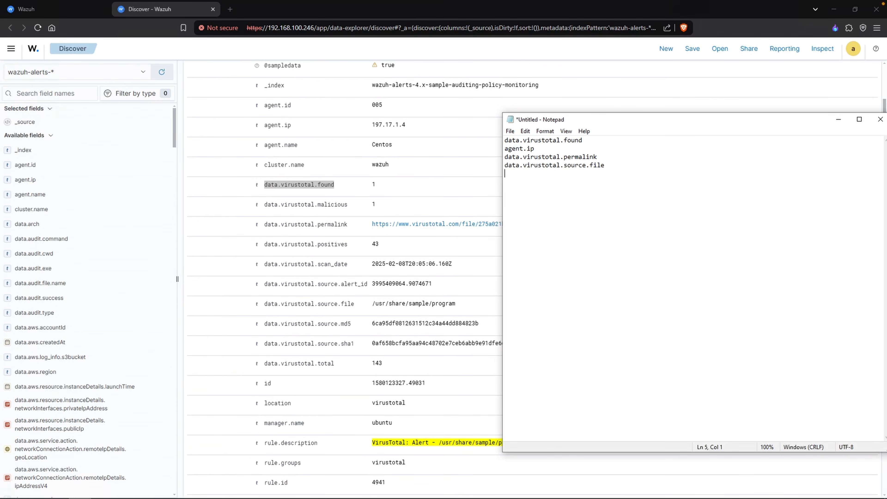
Step: Add timestamp to the Notepad field list, insert data.virustotal.source.sha1 on the line above it, and switch back to the browser
scroll(436, 403, down, 1)
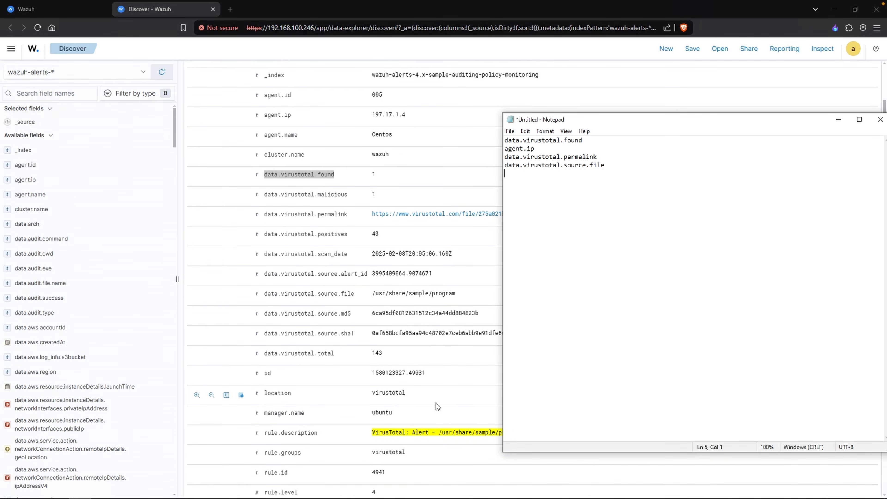
scroll(436, 403, down, 2)
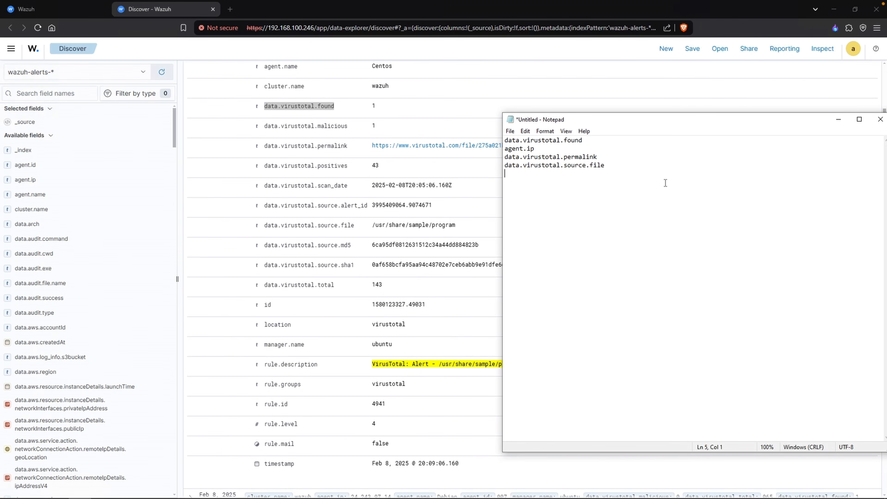
text(timestamp)
click(685, 162)
key(Return)
text(data.virustotal.source.sha1)
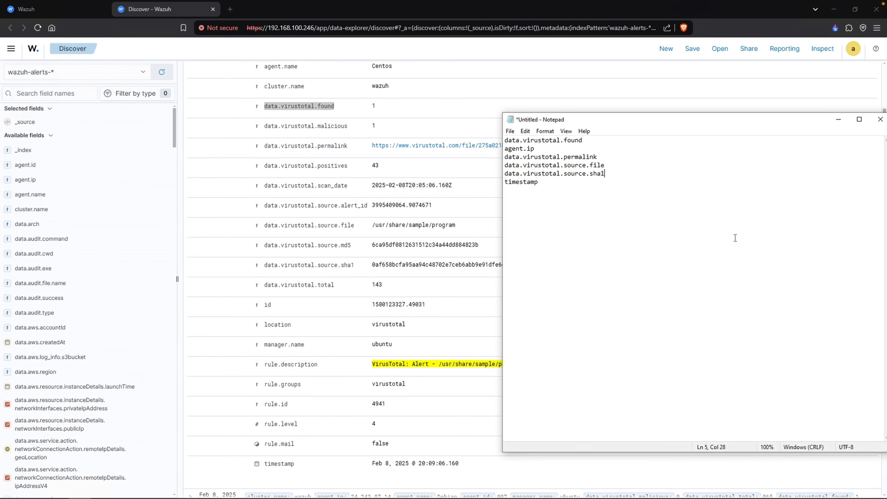
key(alt+Tab)
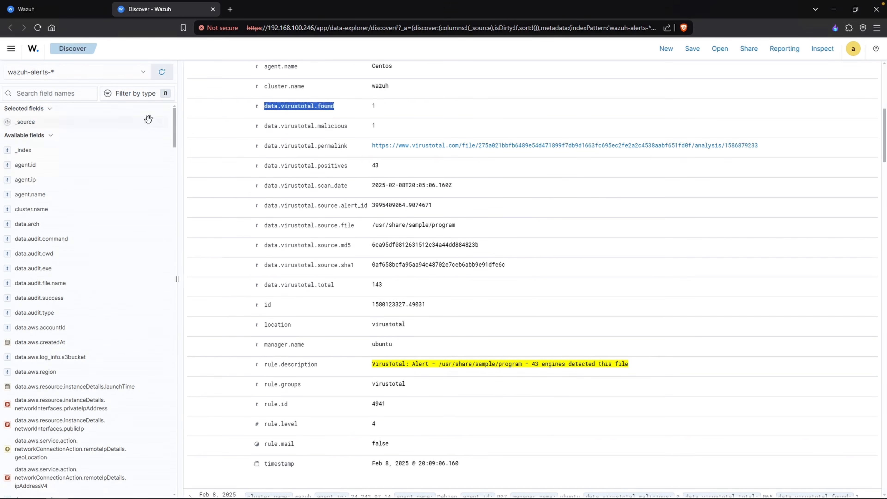
Step: Filter the data table visualization with the query data.virustotal.found: 1, copying the field name from the Notepad list
click(44, 12)
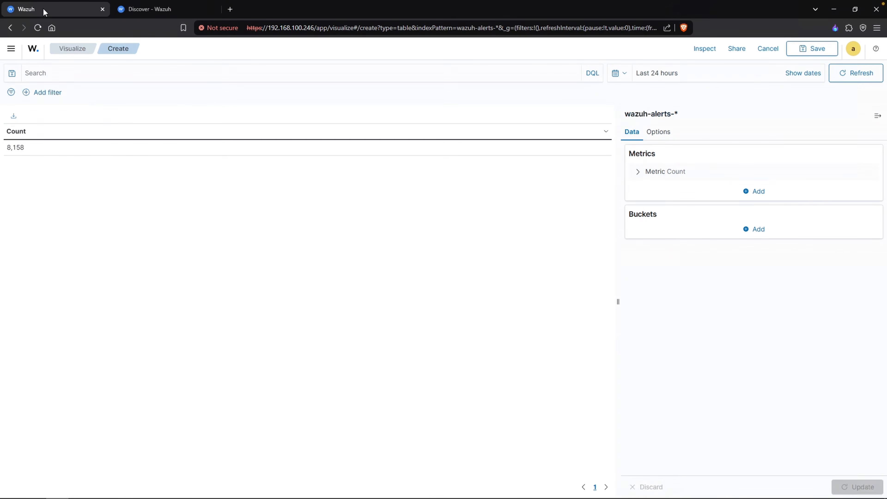
click(77, 79)
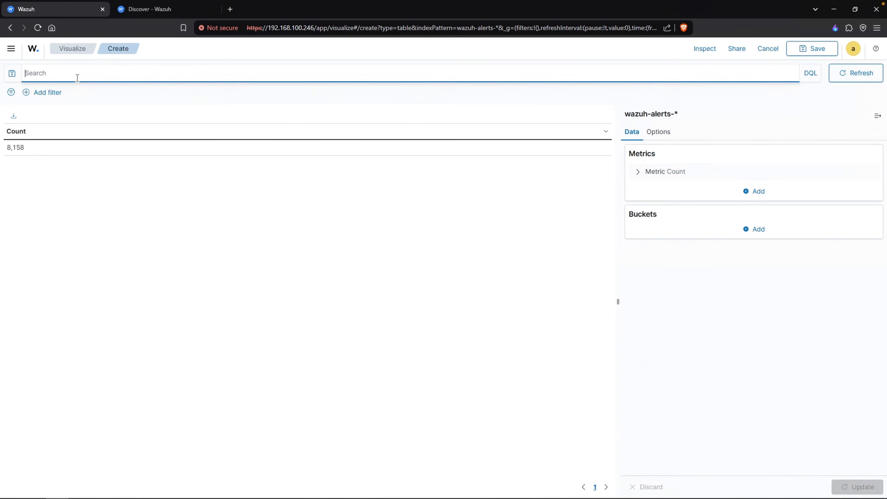
key(alt+Tab)
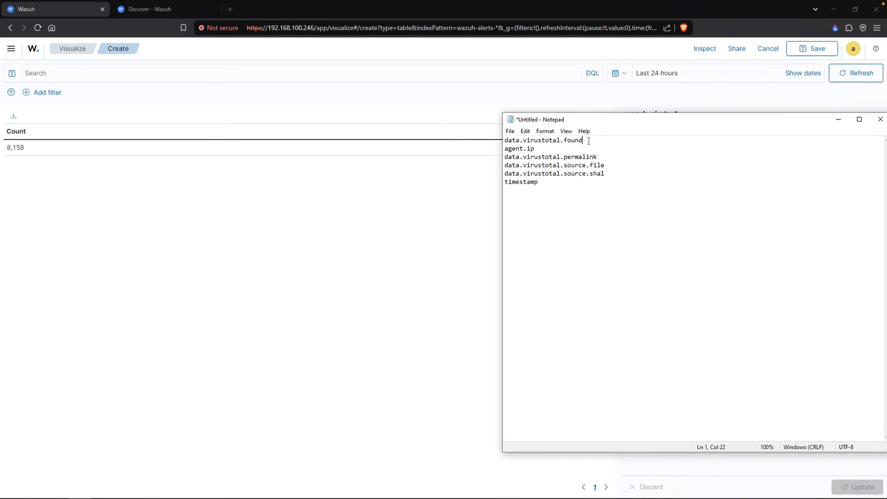
drag(588, 141, 504, 141)
right_click(524, 142)
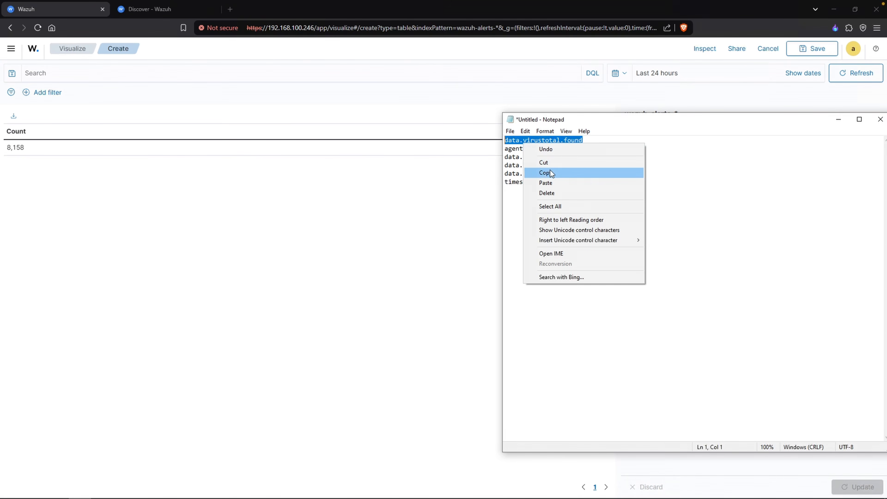
click(550, 170)
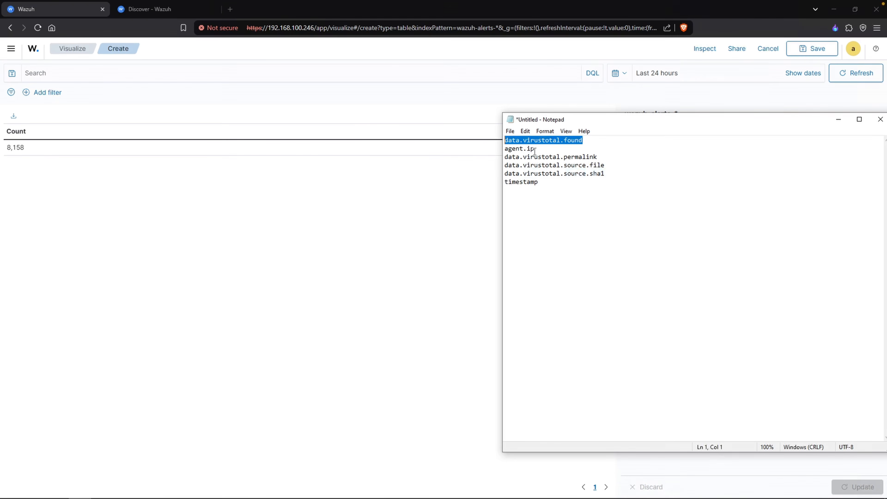
click(355, 72)
key(ctrl+v)
text(: 1)
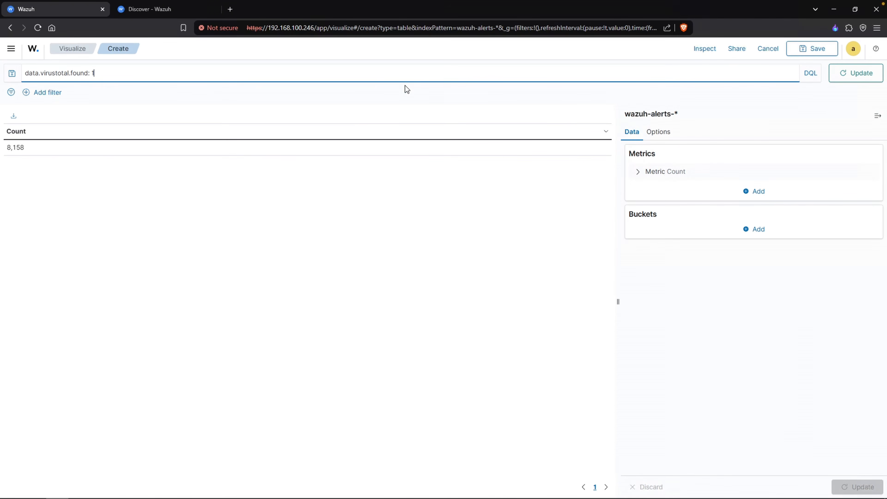
key(Return)
Step: Open the data.virustotal.permalink link of the expanded alert in Discover and examine the file name and code insights in the VirusTotal report
click(149, 9)
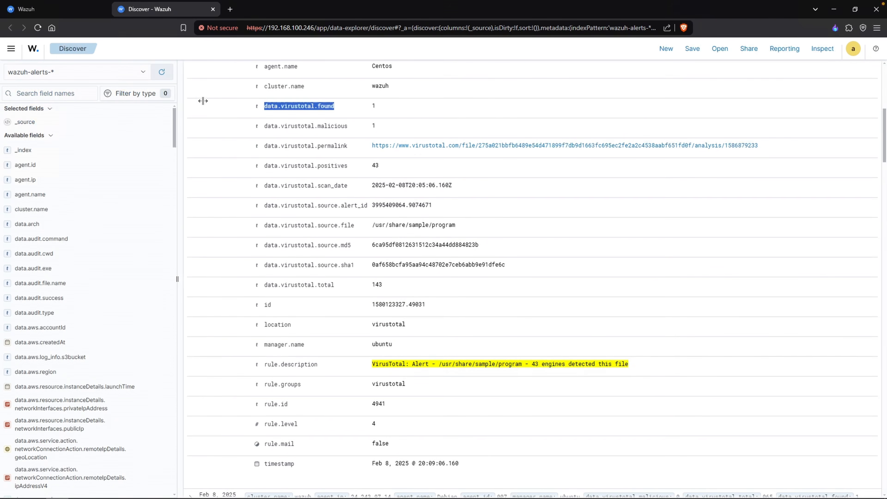
click(453, 150)
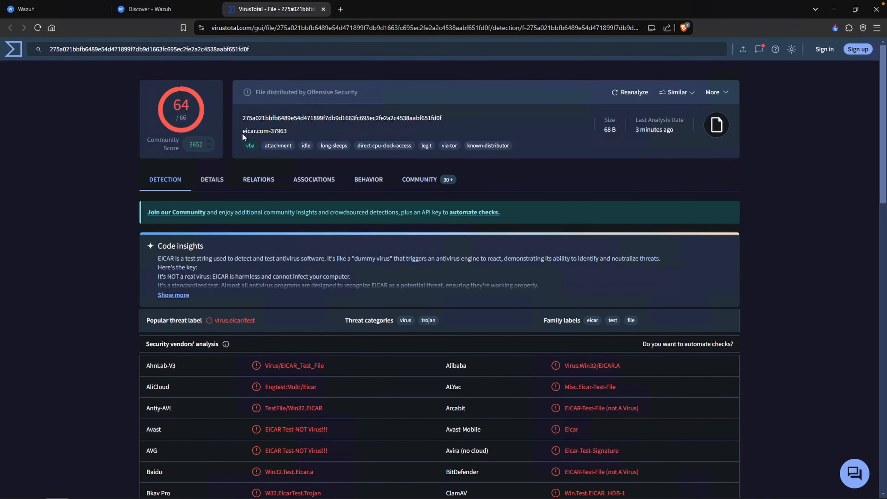
drag(242, 132, 275, 132)
drag(158, 259, 285, 262)
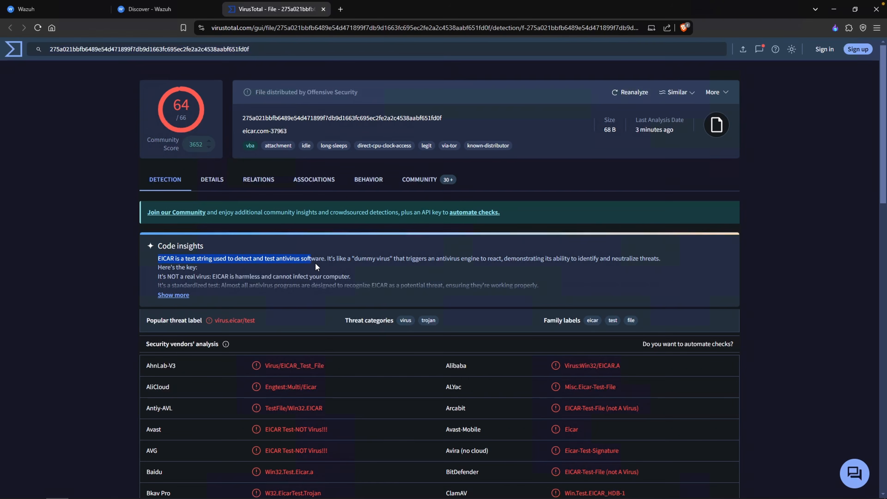
click(326, 262)
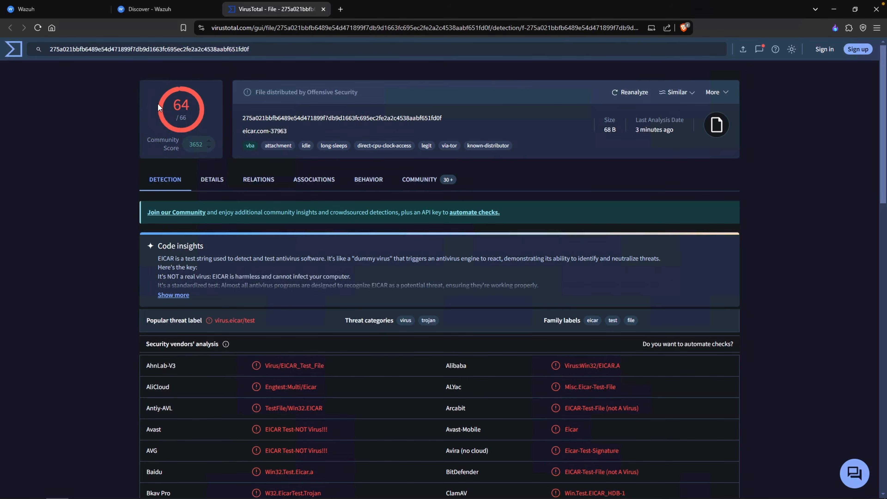
Step: Return to Discover and search the alerts for data.virustotal.found: 0
click(150, 9)
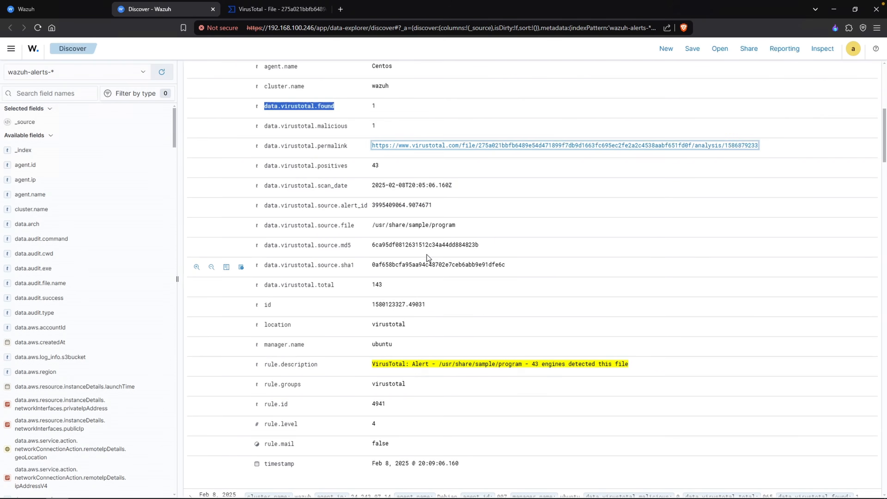
scroll(427, 255, up, 5)
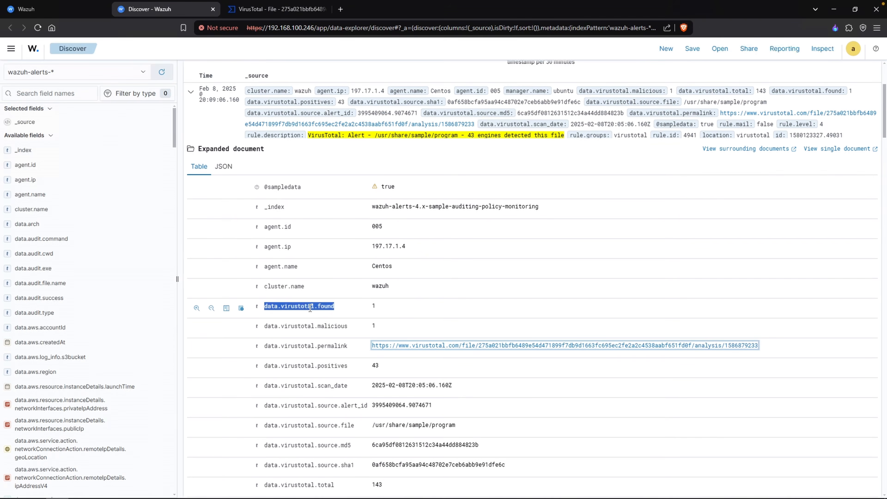
right_click(311, 308)
click(326, 317)
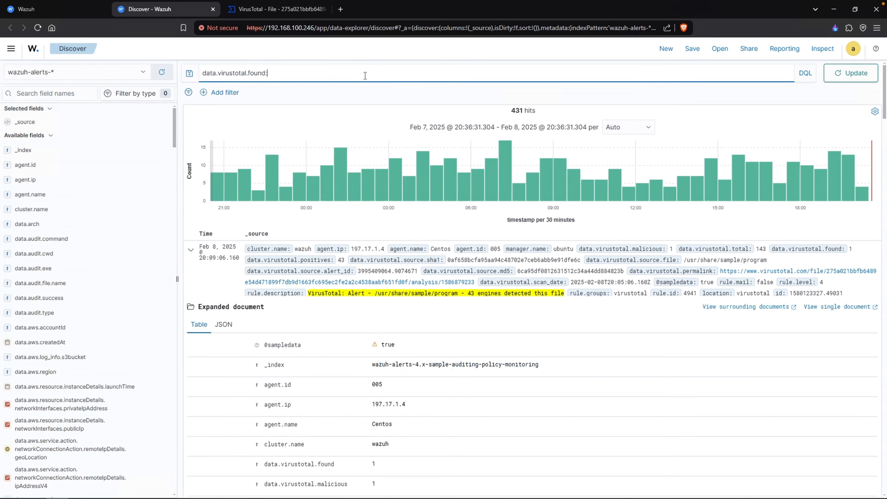
text(: 0)
key(Return)
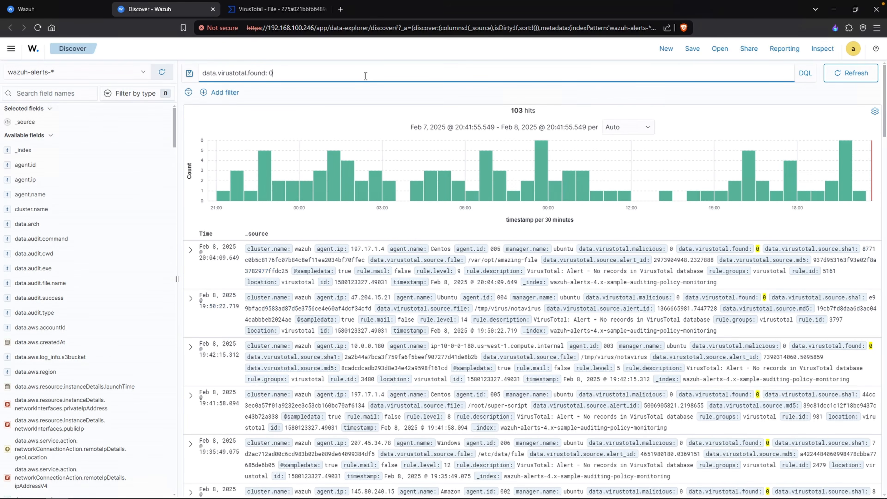
Step: Expand the first matching alert and copy its data.virustotal.source.sha1 value
click(190, 250)
scroll(424, 321, down, 8)
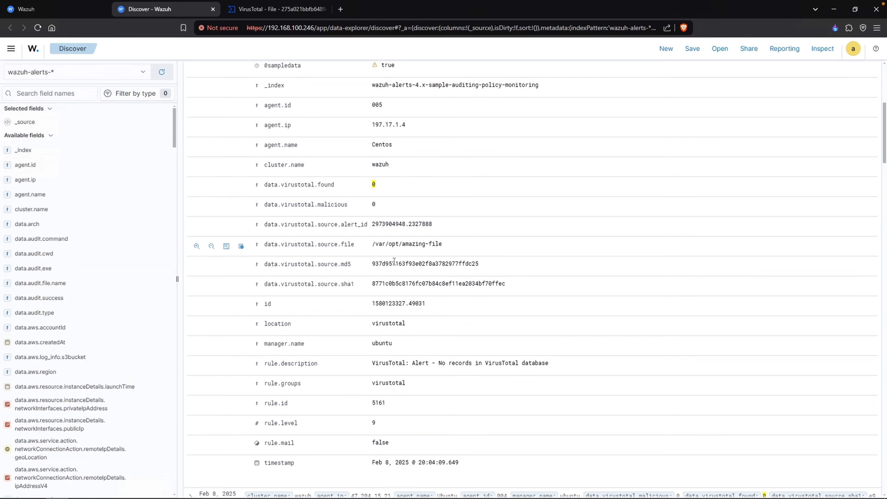
double_click(399, 283)
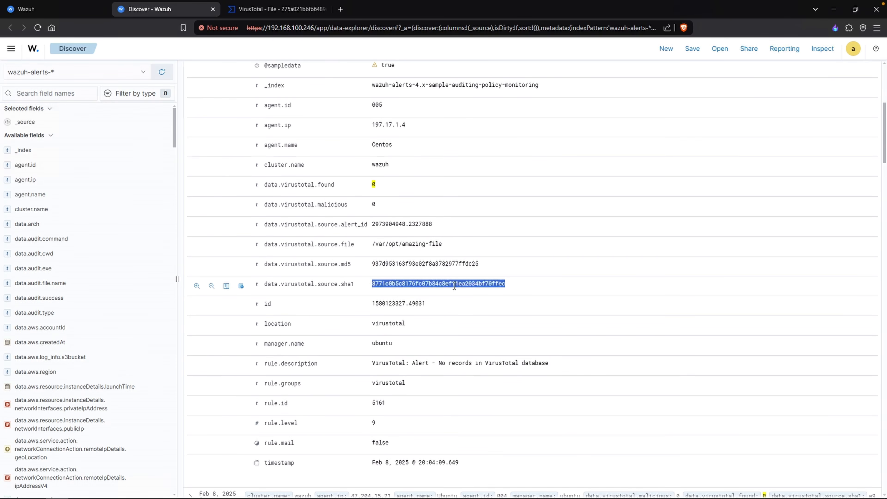
Step: Look up the copied SHA1 hash on VirusTotal and read the search result
click(276, 9)
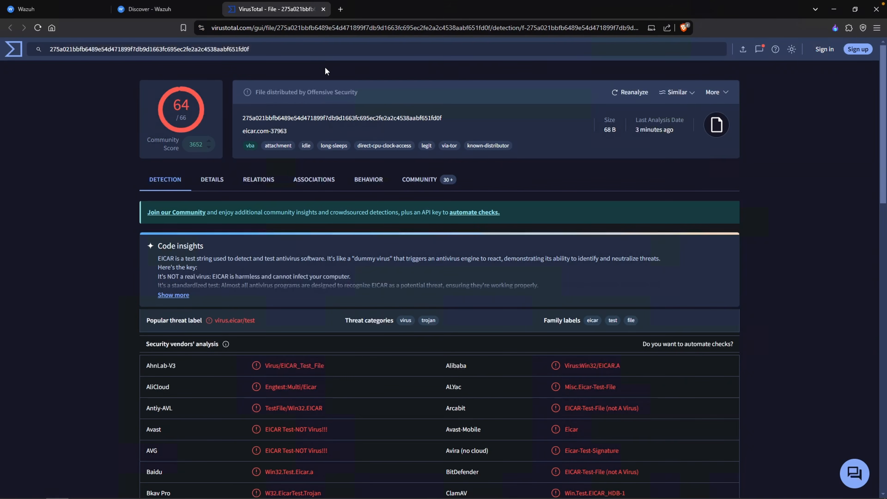
click(313, 50)
key(ctrl+v)
key(Return)
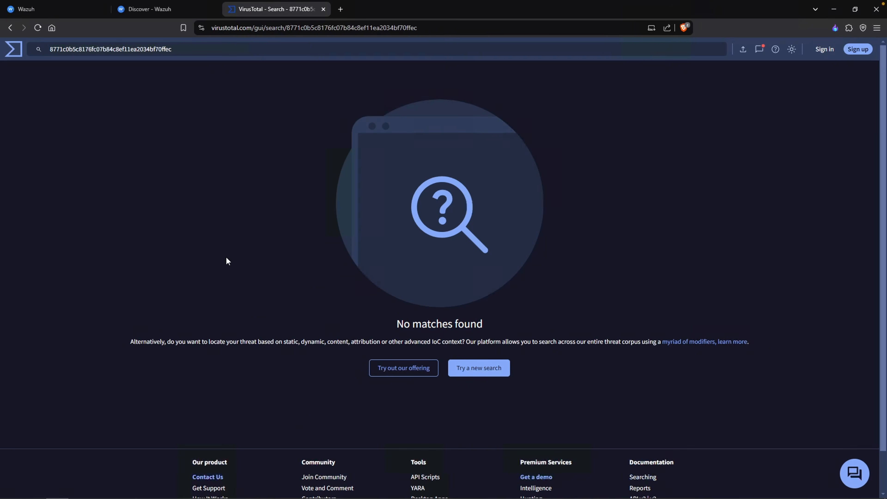
drag(389, 328, 534, 328)
Step: Return to the data table visualization and add a Split rows bucket with the Terms aggregation
click(69, 10)
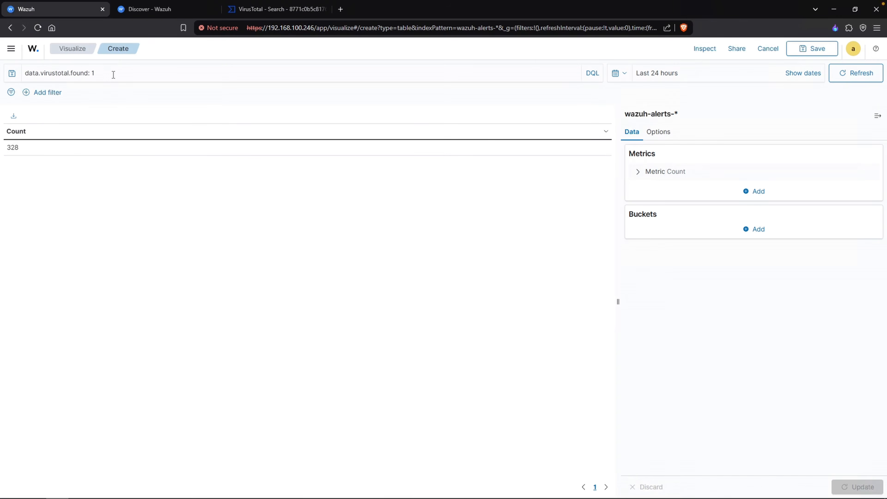
drag(113, 74, 17, 73)
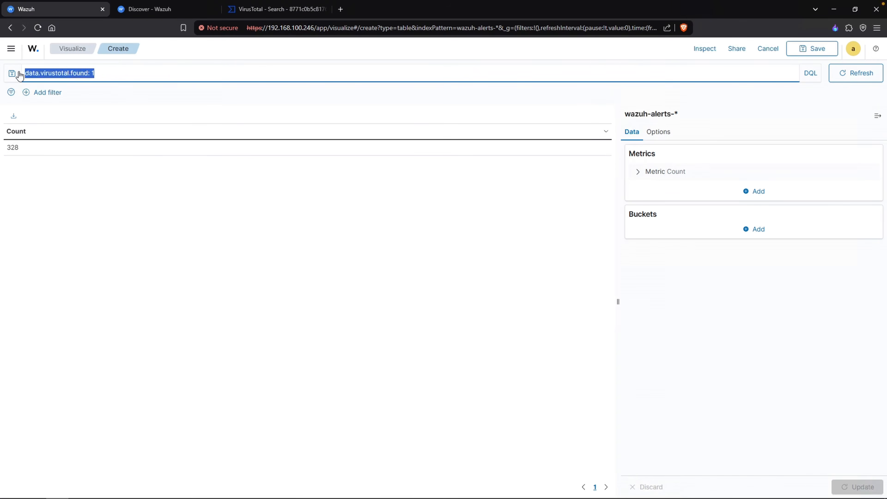
click(145, 241)
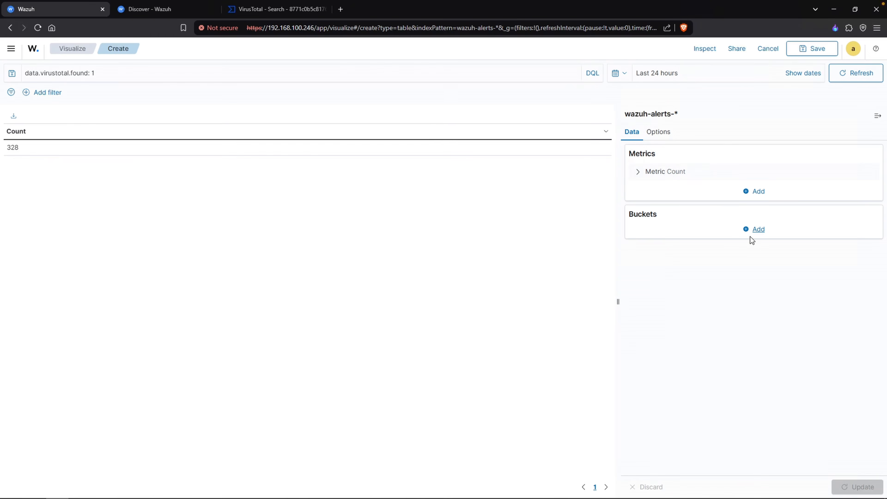
click(757, 230)
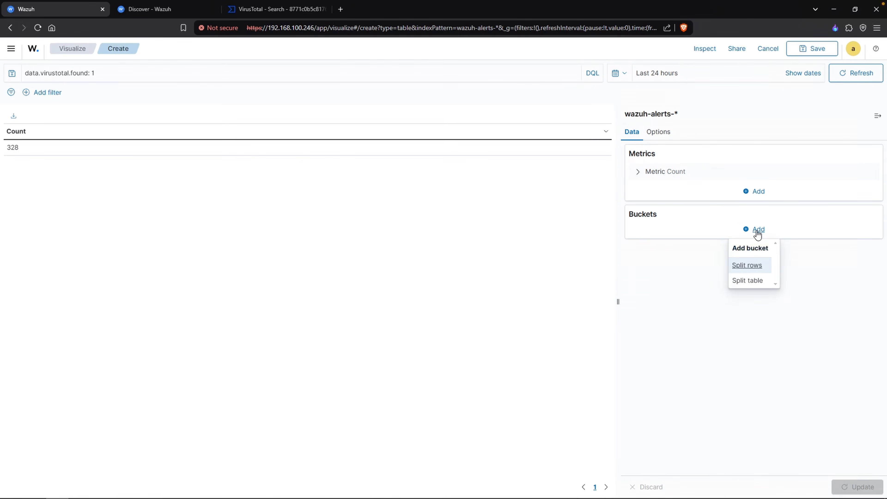
click(755, 266)
click(754, 266)
scroll(723, 323, down, 3)
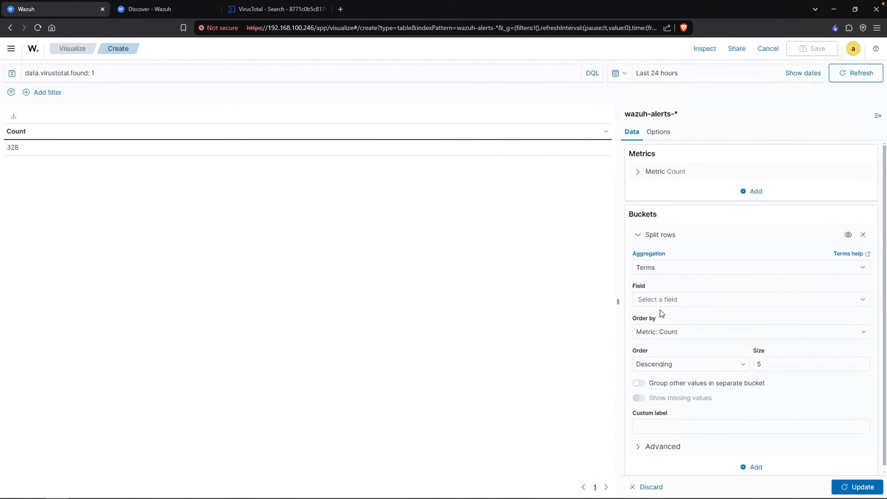
Step: Review the field list in Notepad, set the Split rows field to data.virustotal.permalink with size 5, and update the table
key(alt+Tab)
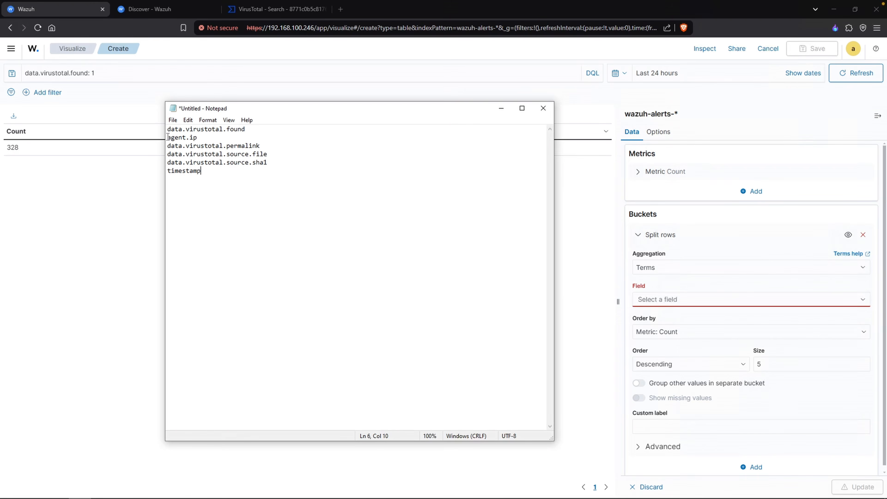
drag(168, 137, 224, 162)
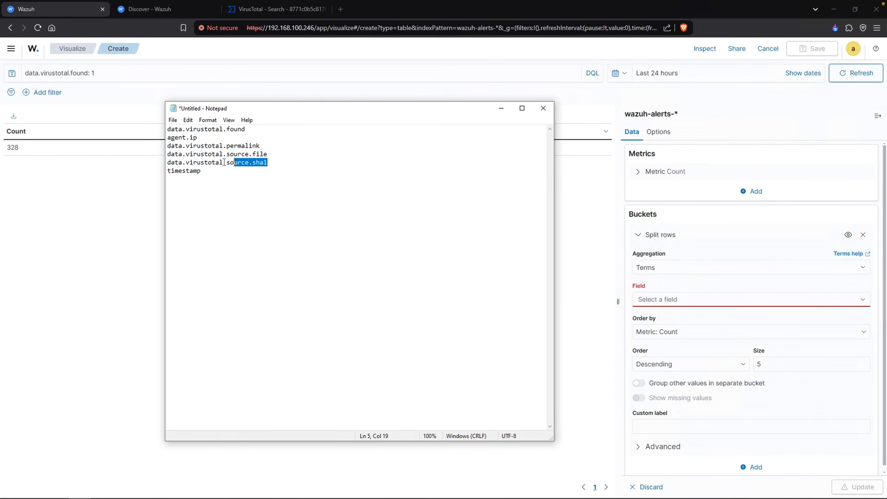
drag(168, 163, 220, 175)
click(219, 174)
drag(245, 129, 187, 129)
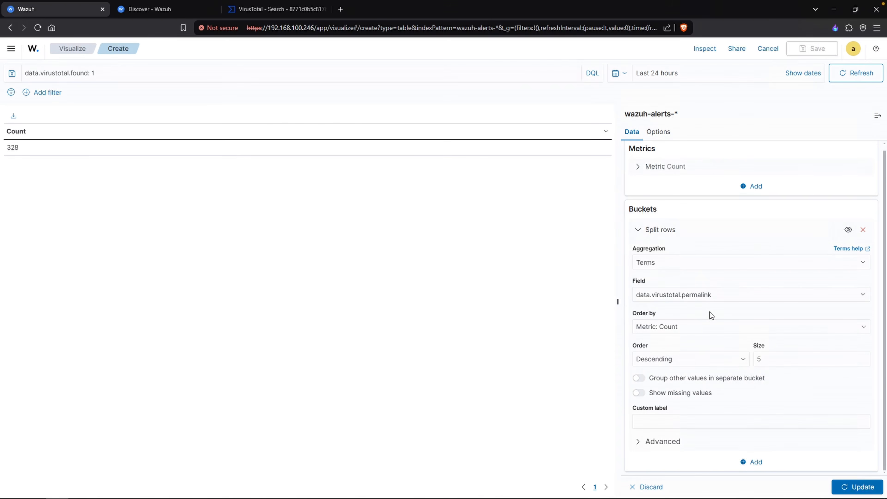
double_click(768, 360)
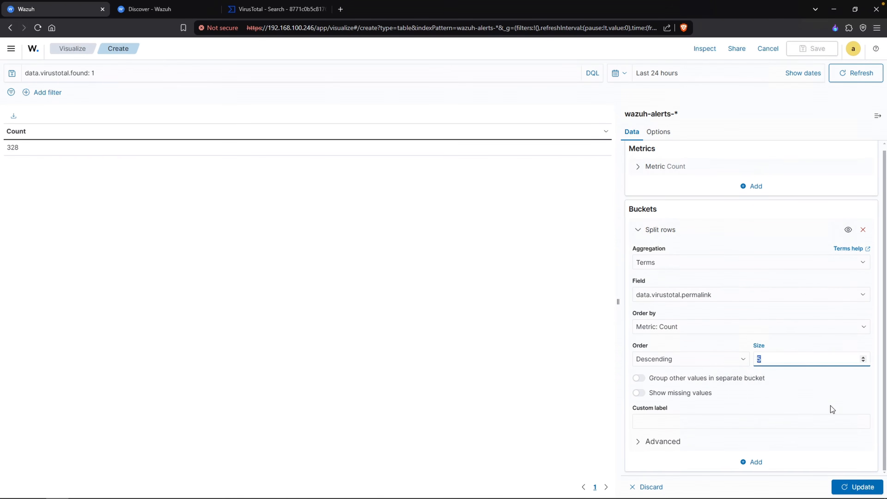
click(859, 489)
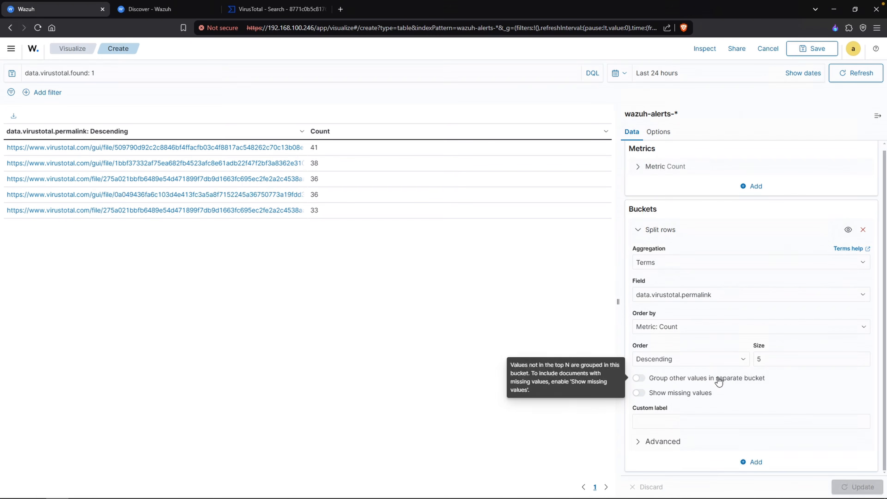
Step: Add a second Split rows bucket and set its sub aggregation to Terms
click(757, 462)
click(758, 430)
scroll(750, 402, down, 3)
click(678, 440)
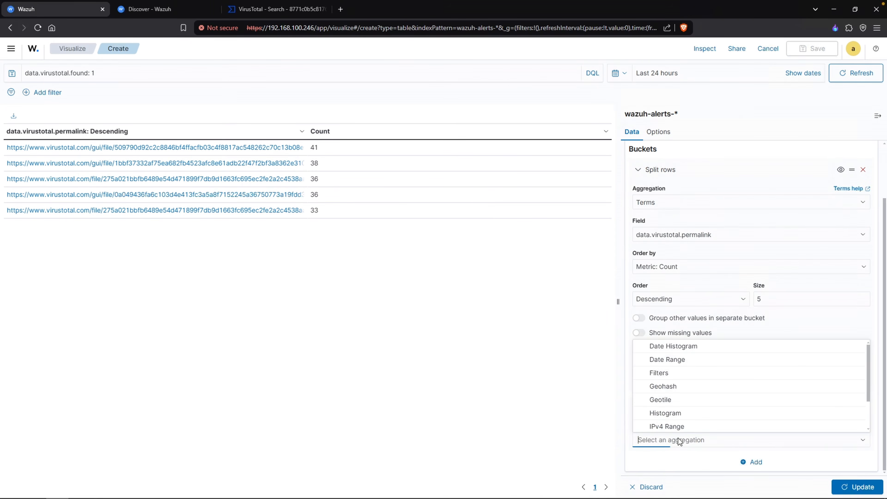
scroll(692, 420, down, 2)
click(675, 424)
scroll(674, 426, down, 2)
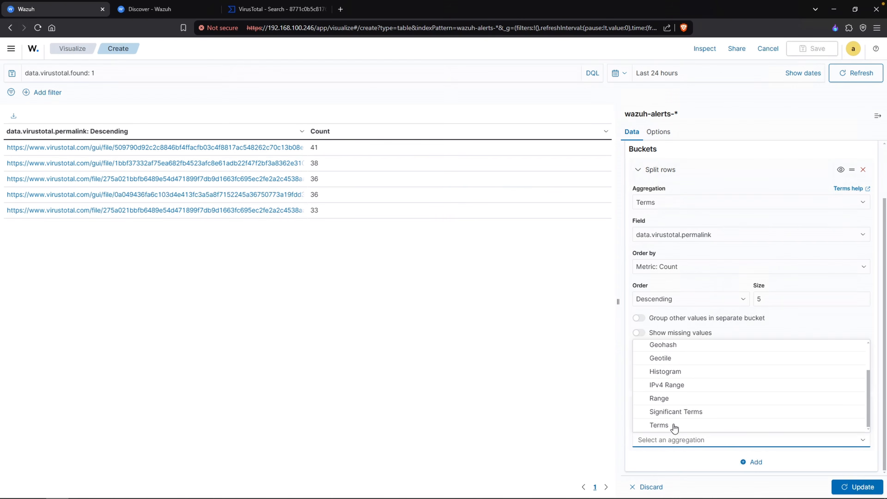
click(673, 425)
scroll(674, 384, down, 4)
click(673, 311)
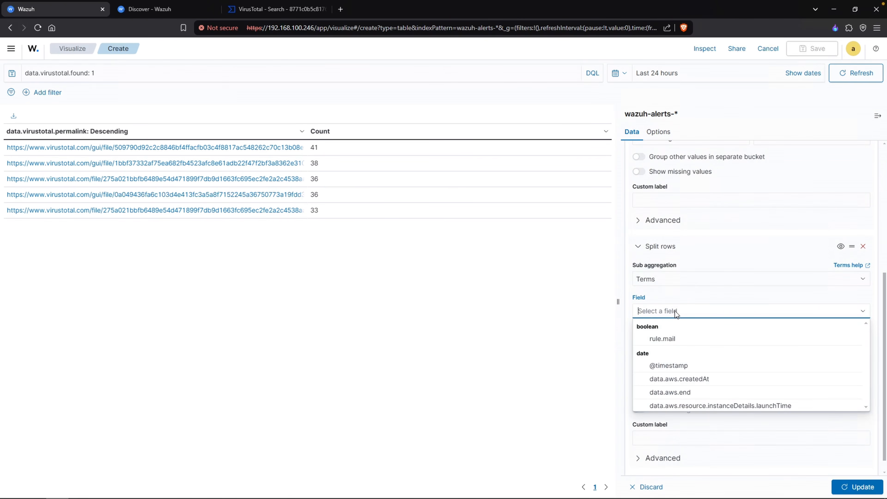
click(668, 365)
click(858, 487)
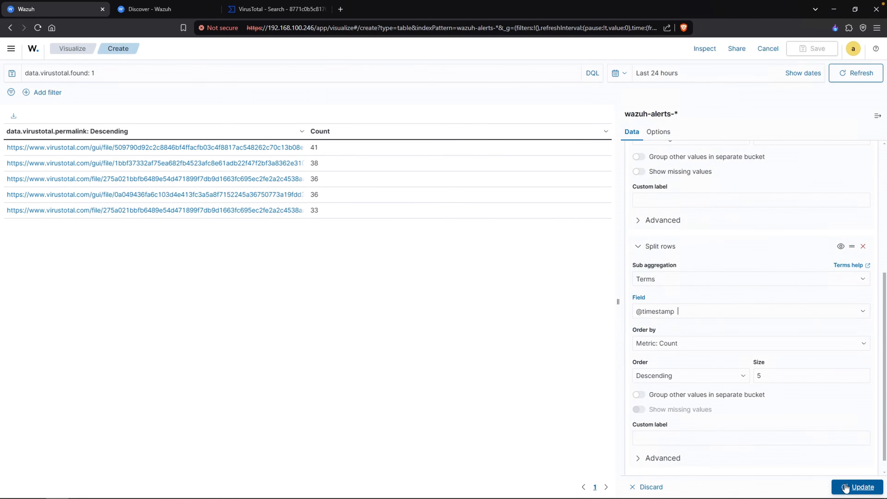
Step: Collapse all five Split rows buckets of the data table so only their field summaries remain listed
scroll(715, 353, down, 2)
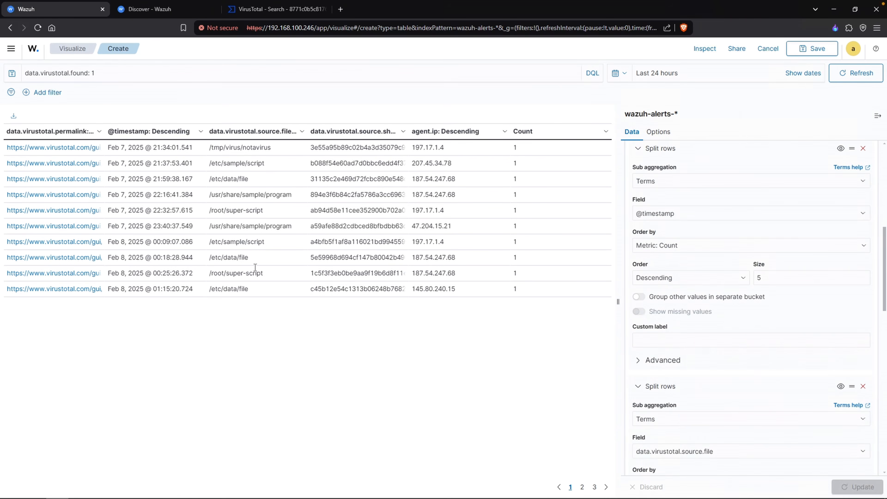
scroll(808, 326, up, 8)
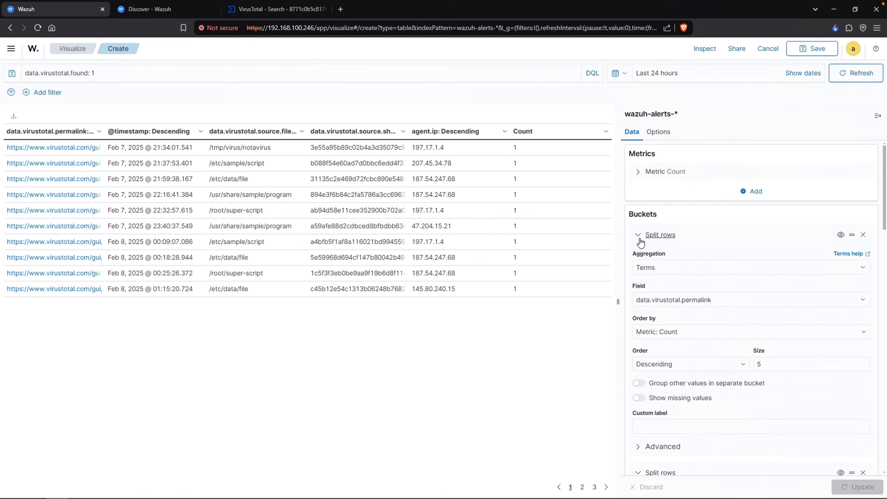
click(639, 237)
click(638, 263)
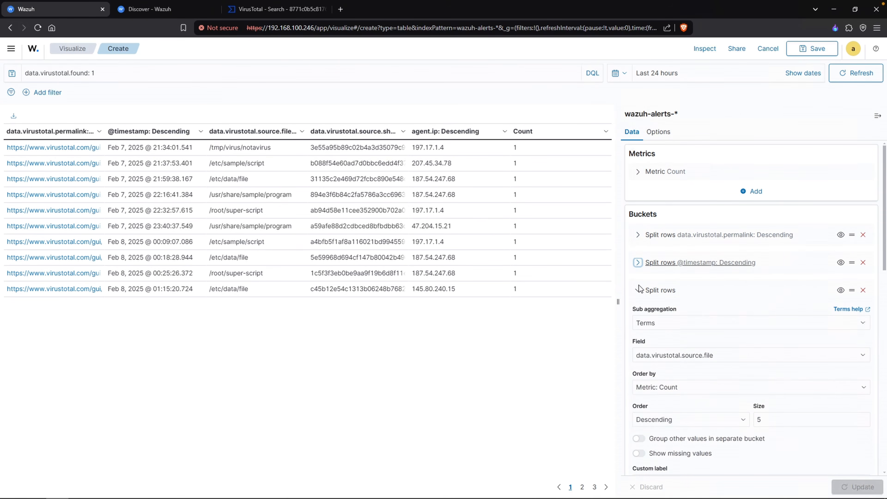
click(639, 290)
click(637, 318)
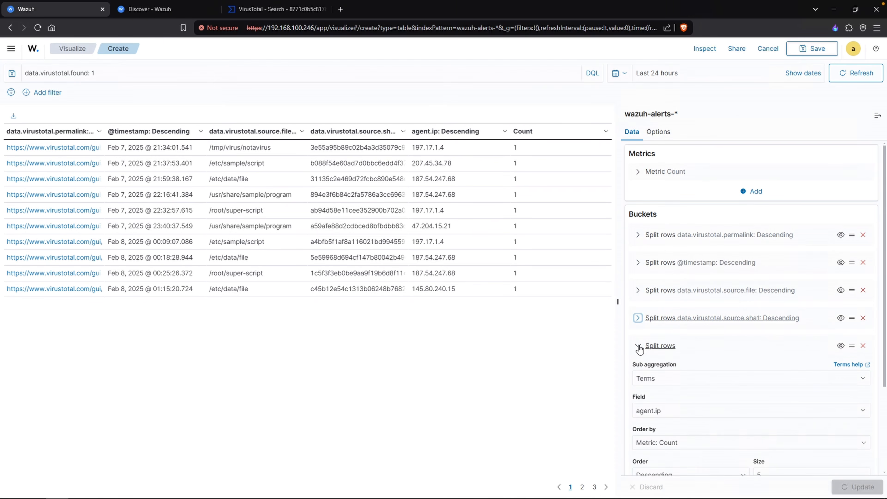
click(639, 346)
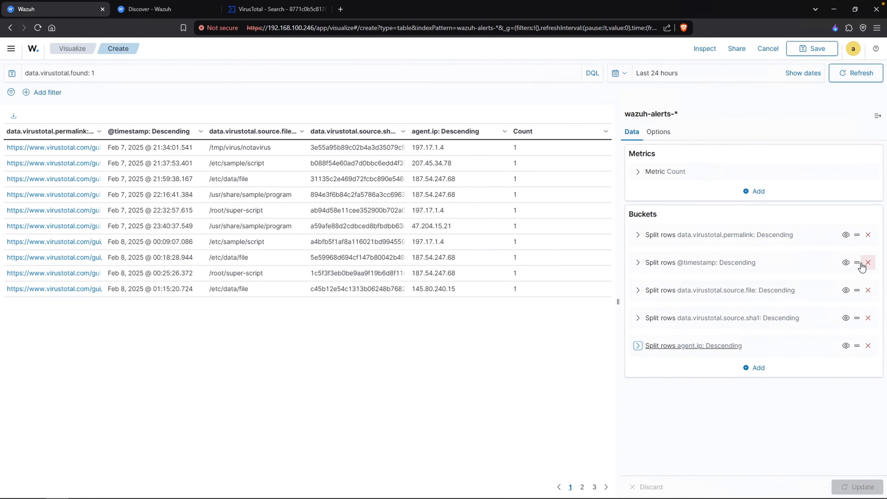
drag(857, 263, 857, 234)
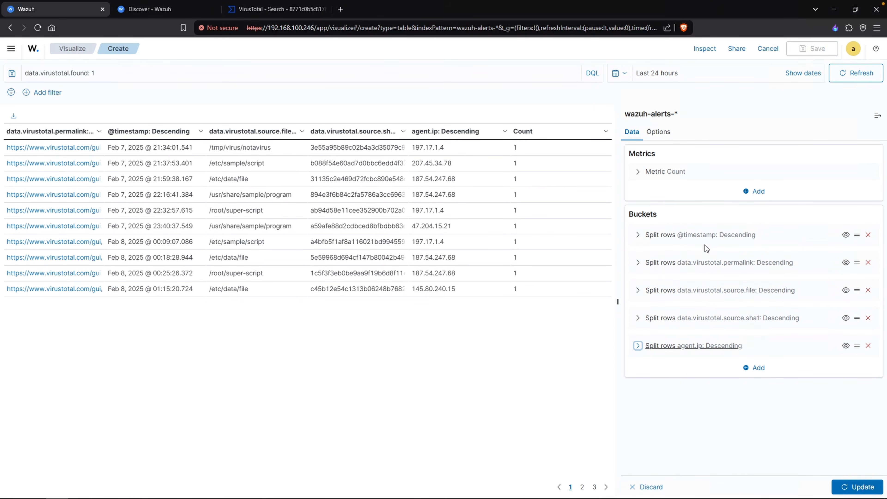
drag(856, 346, 849, 266)
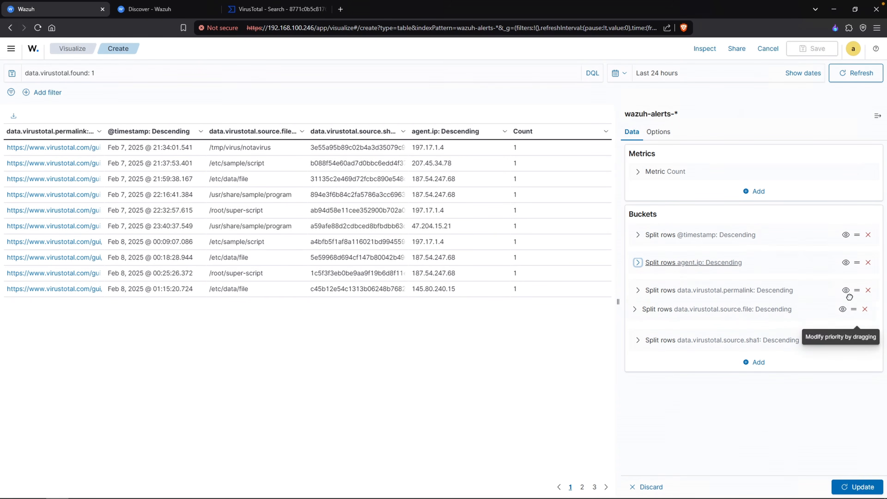
mouse_move(850, 297)
mouse_down()
mouse_move(848, 289)
mouse_move(845, 313)
mouse_up()
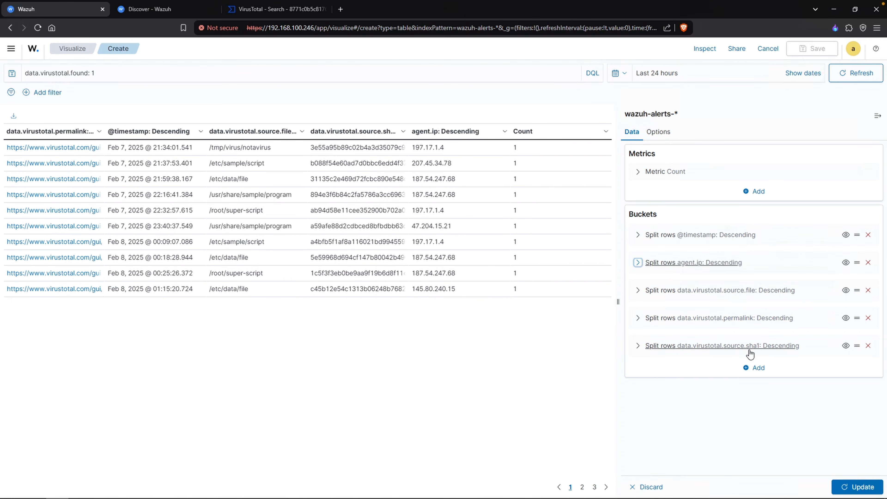
click(842, 486)
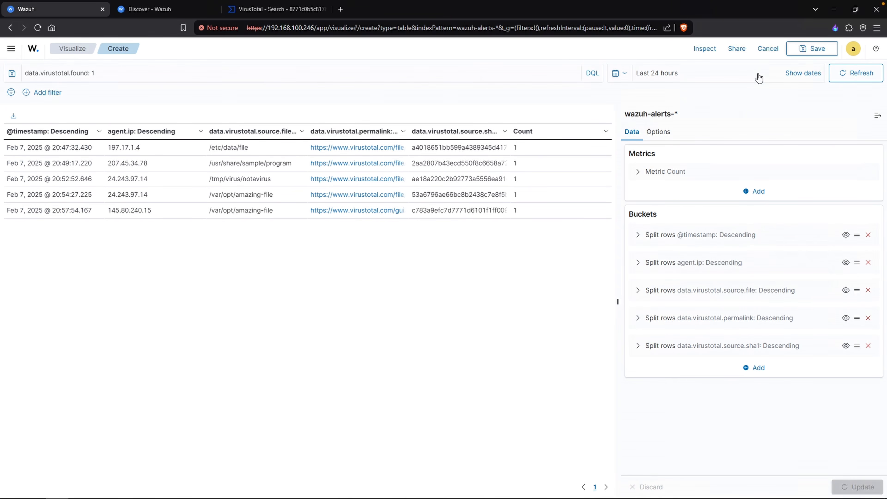
Step: Save the data table visualization as "VirusTotal Hits", add it to the dashboard and return there
click(803, 57)
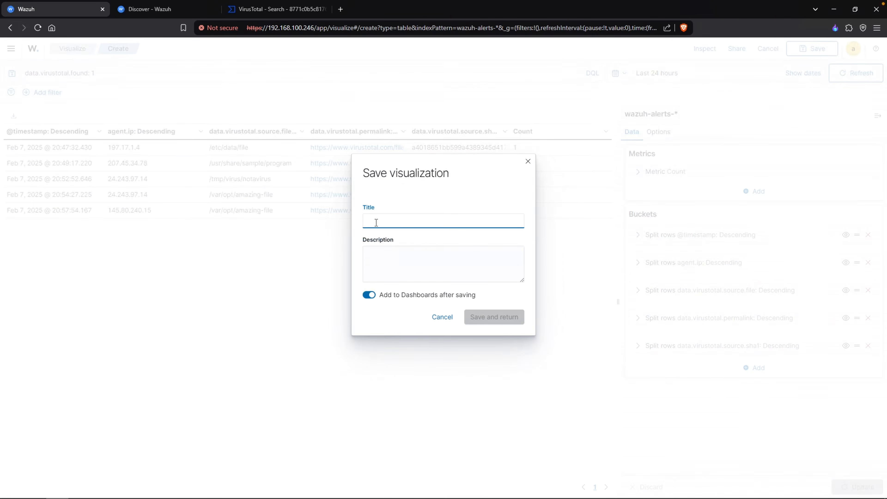
text(VirusT)
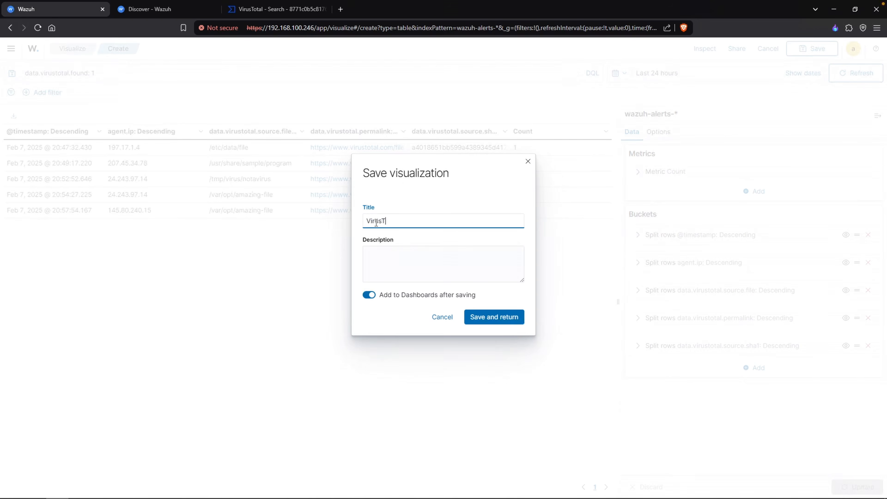
text(otal Hits)
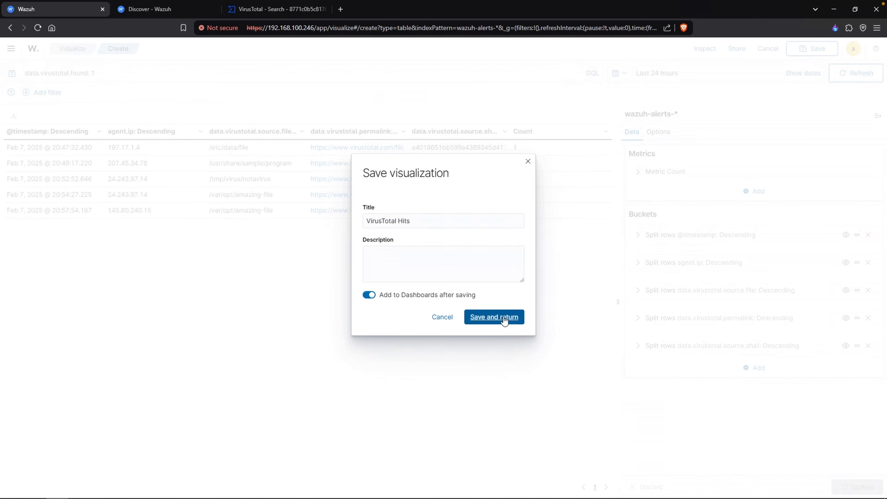
click(505, 316)
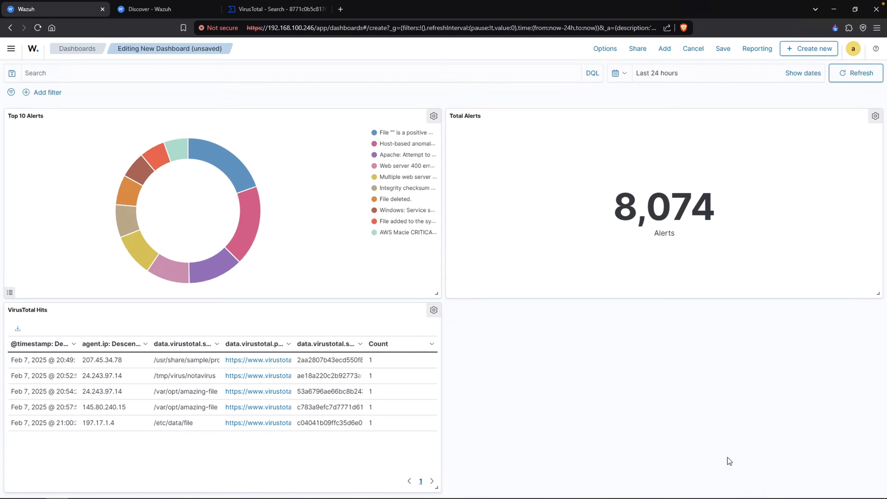
Step: Set the dashboard's relative time range to start 12 hours ago and refresh the panels
click(661, 80)
double_click(666, 116)
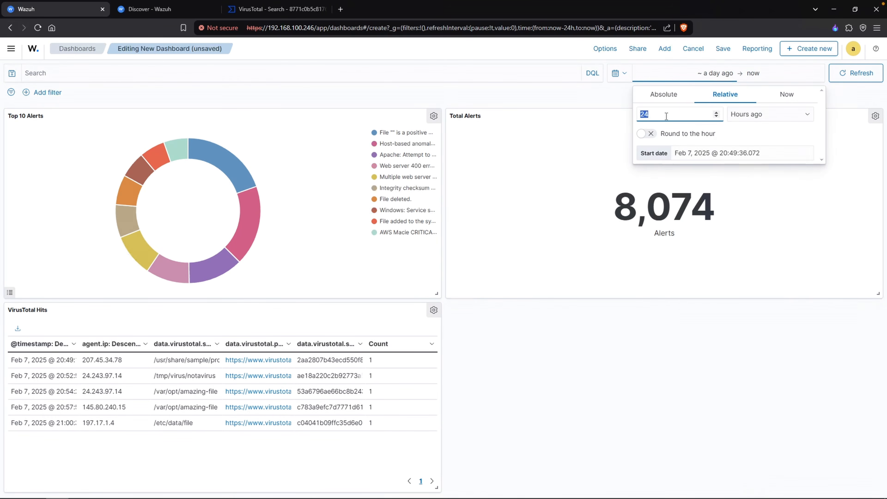
text(12)
click(851, 74)
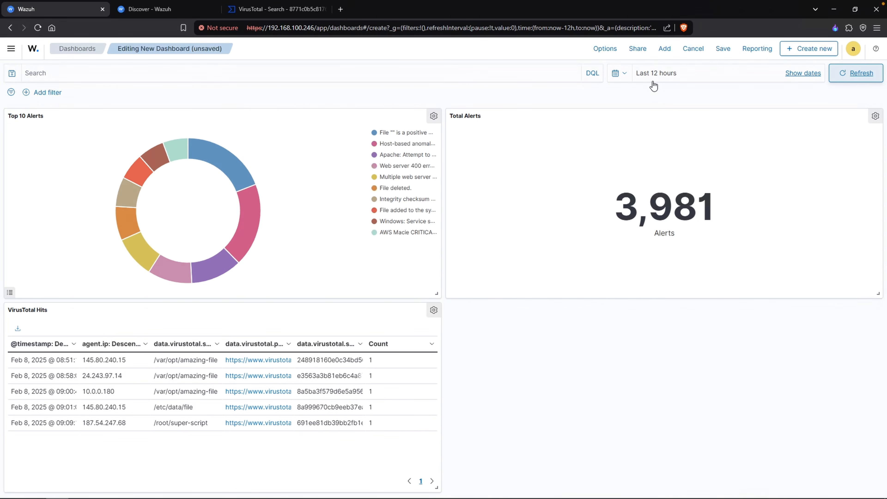
Step: Save the dashboard as "MyDFIR-Wazuh-Dashboard" with the selected time range stored with it
click(723, 48)
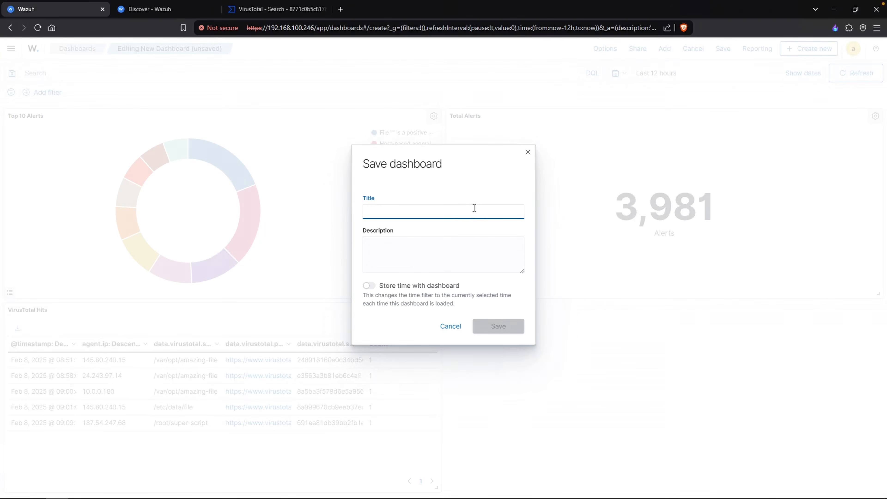
text(MyDFIR-Wazuh)
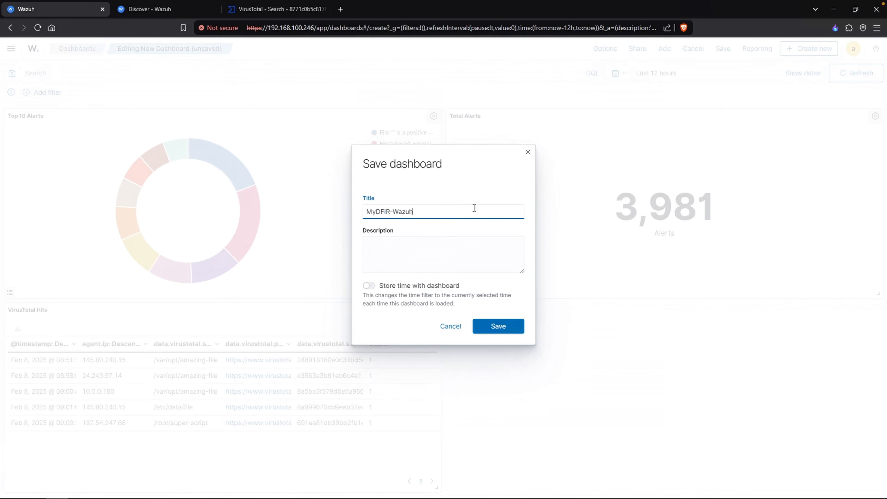
text(-Dashboard)
click(370, 286)
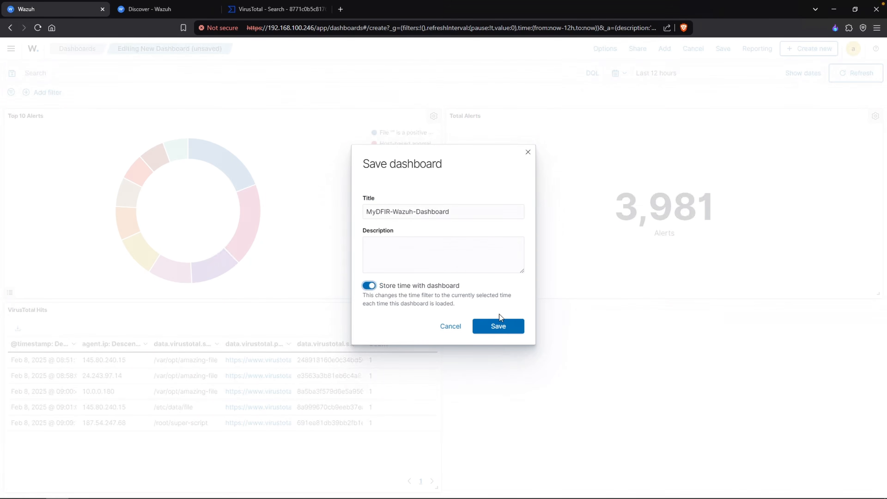
click(512, 332)
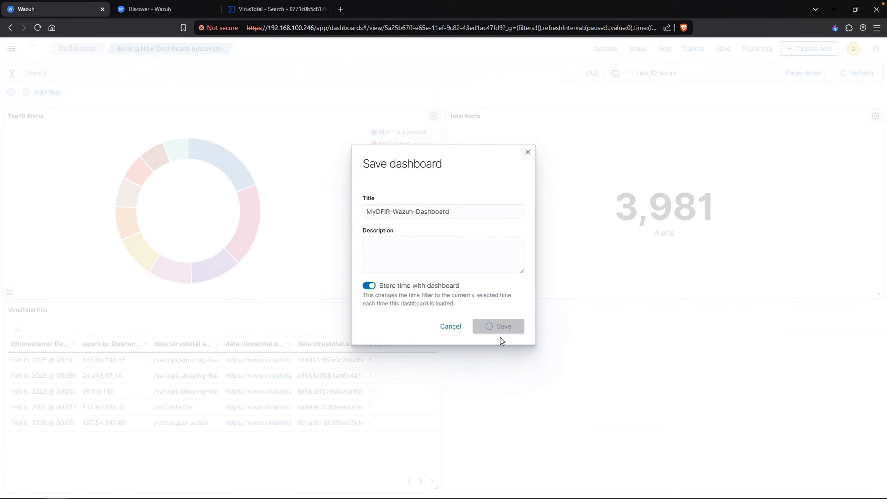